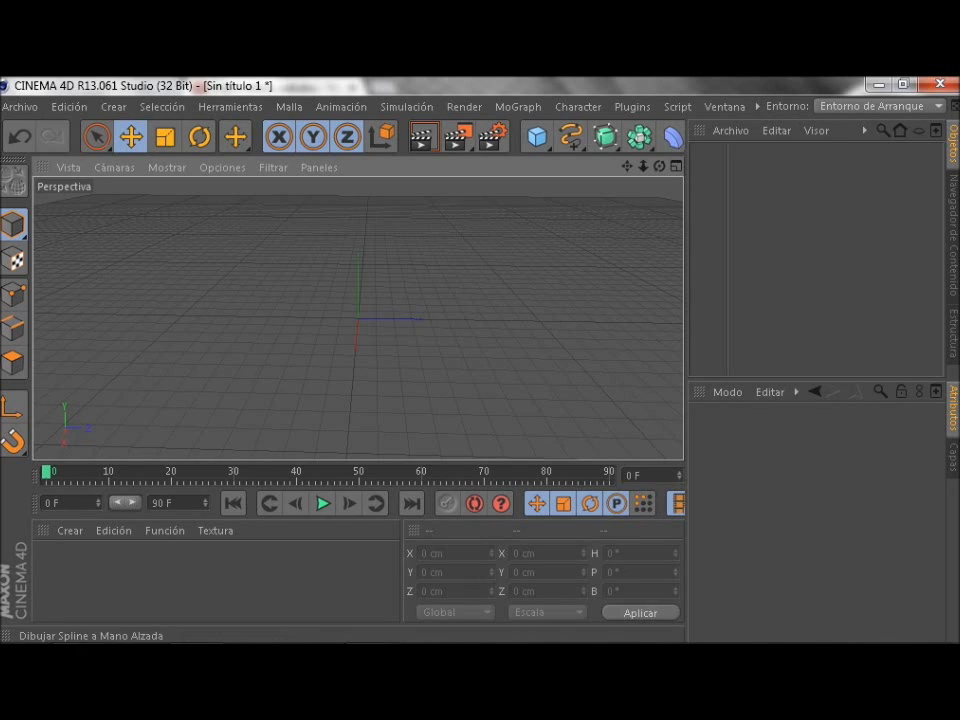
Add a floor plane and stretch it larger in length and width.
click(537, 137)
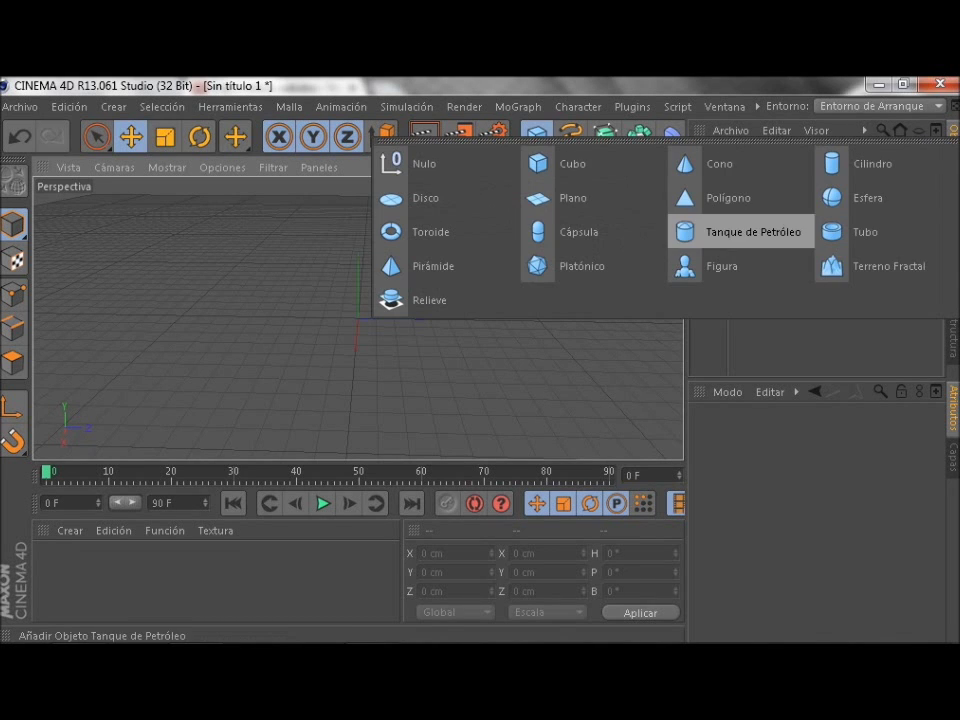
click(565, 198)
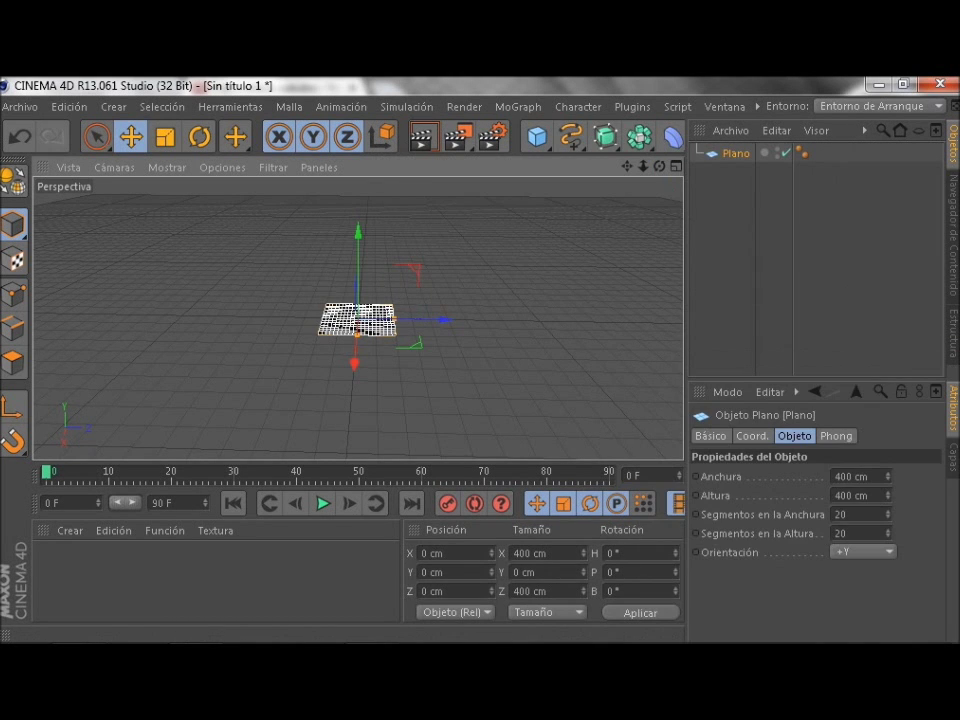
drag(394, 320, 536, 322)
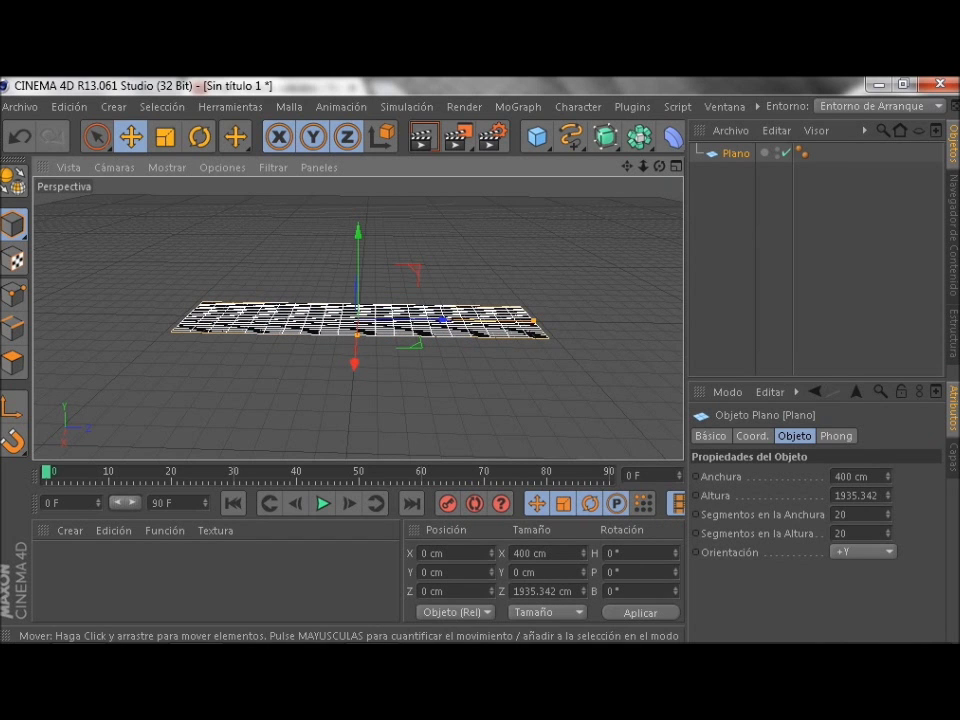
drag(356, 334, 351, 407)
scroll(358, 318, up, 5)
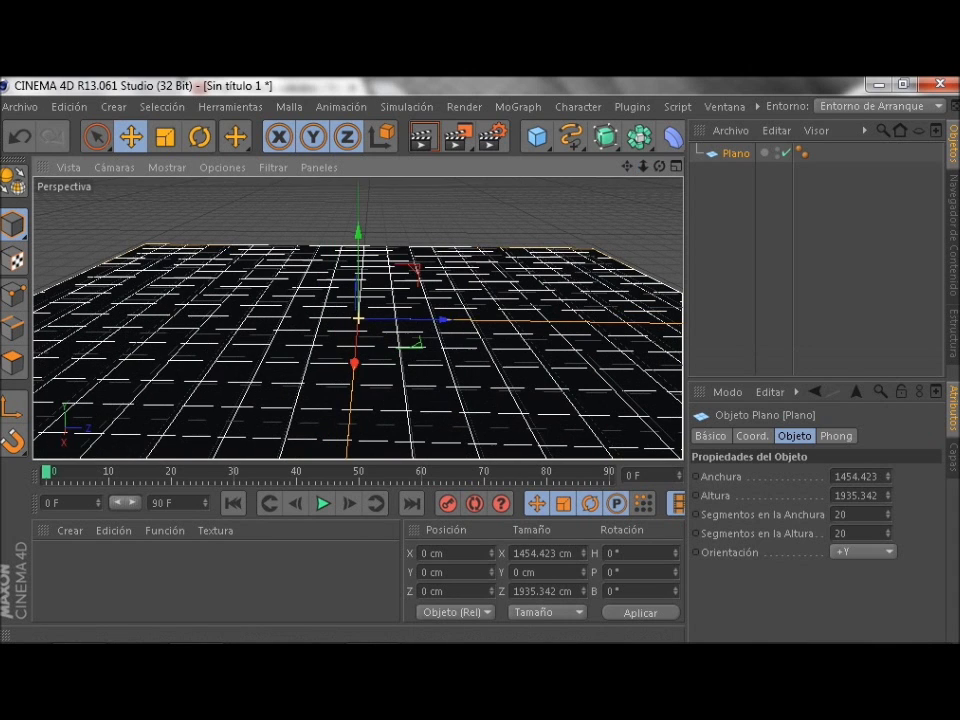
Add a tall cube sized 80 cm in X and Z, and create a new material Mat.
click(537, 136)
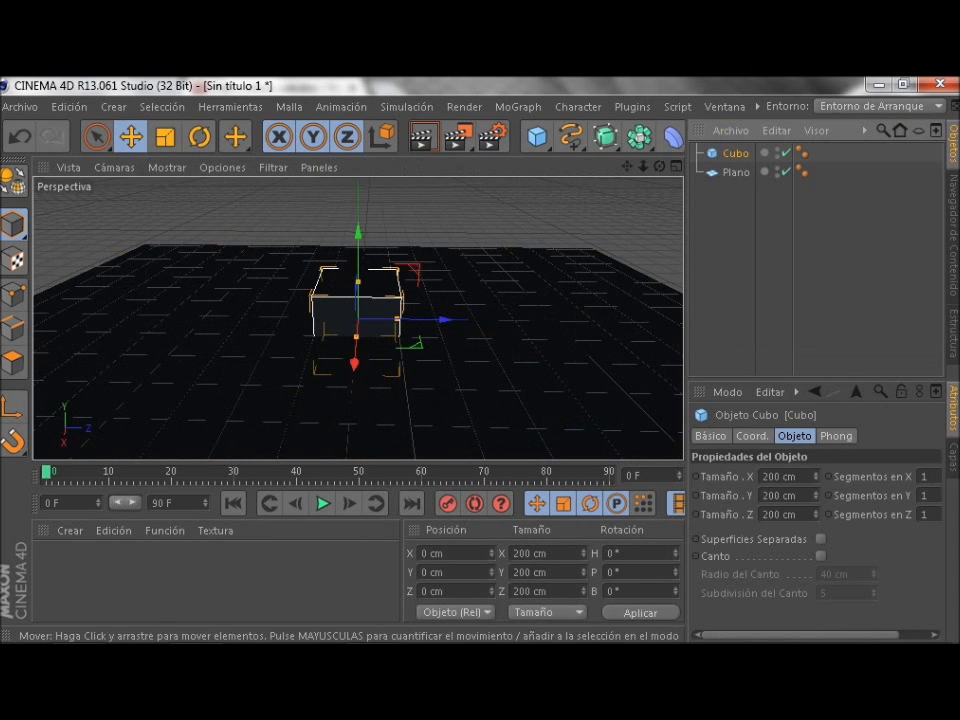
drag(358, 282, 358, 225)
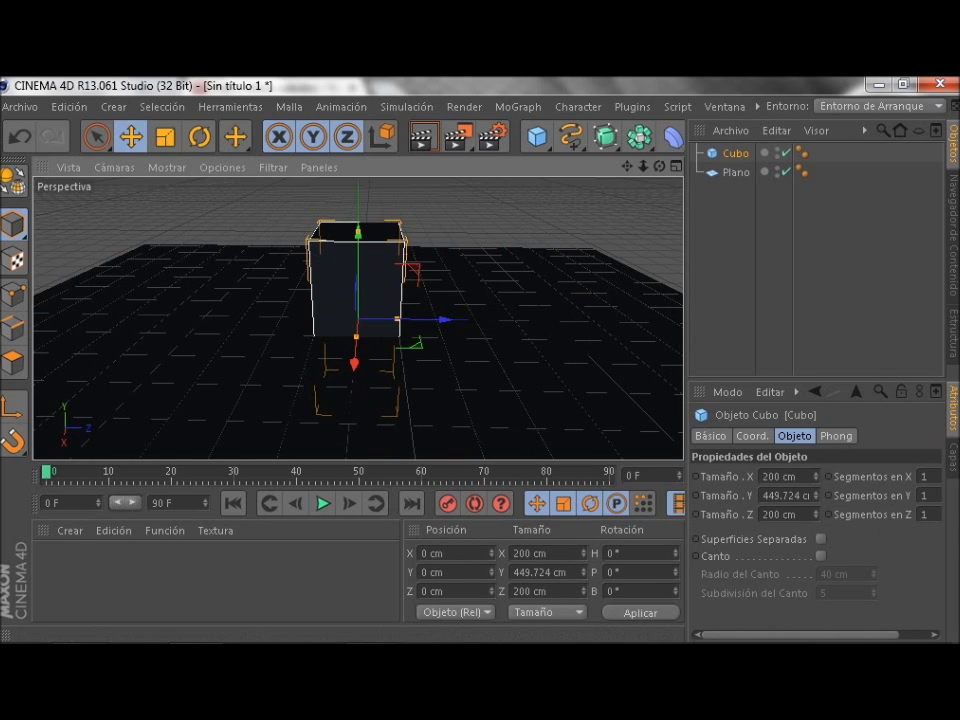
click(771, 476)
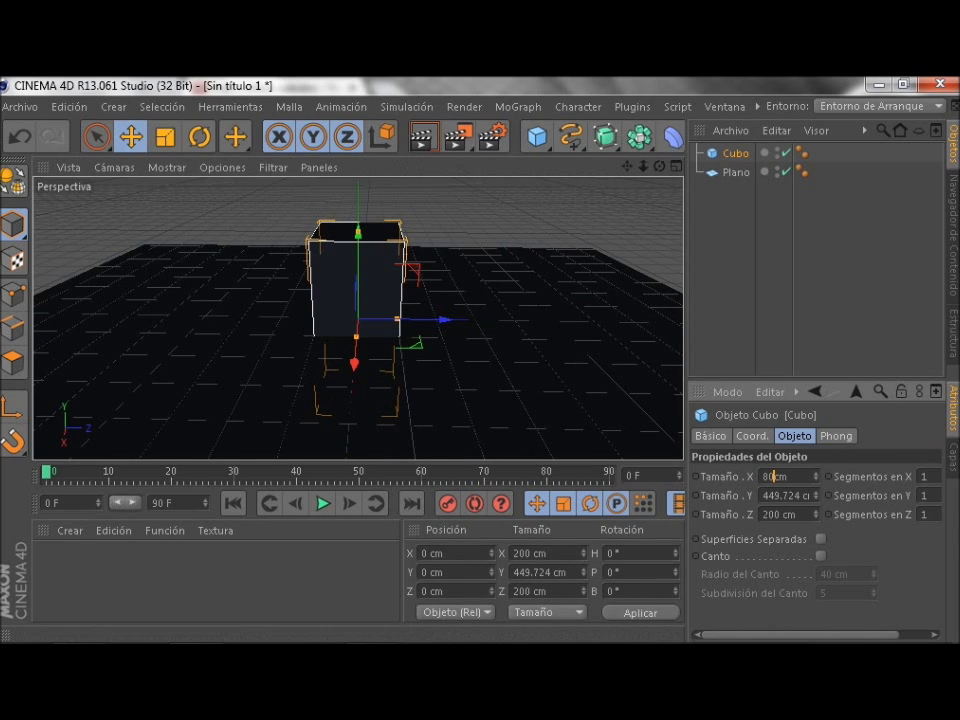
text(80)
key(Return)
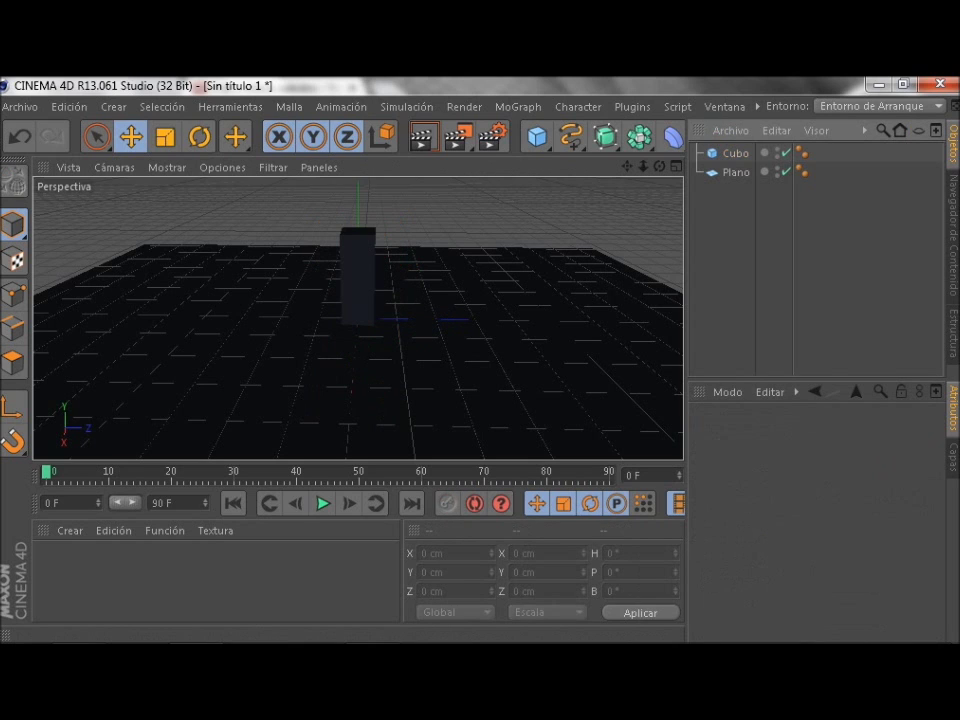
click(736, 153)
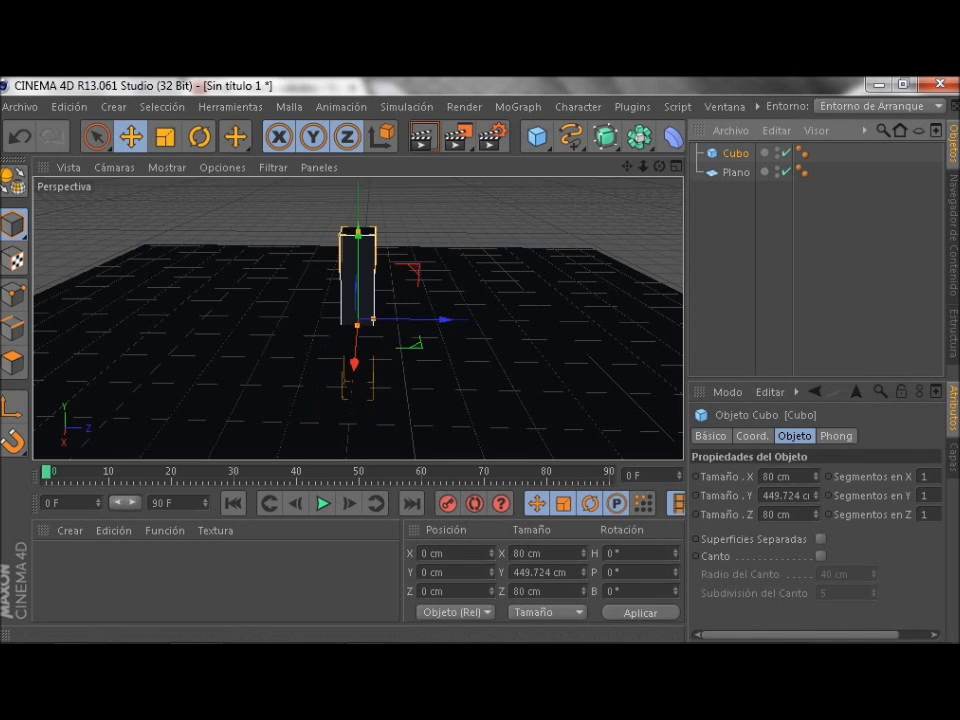
double_click(200, 580)
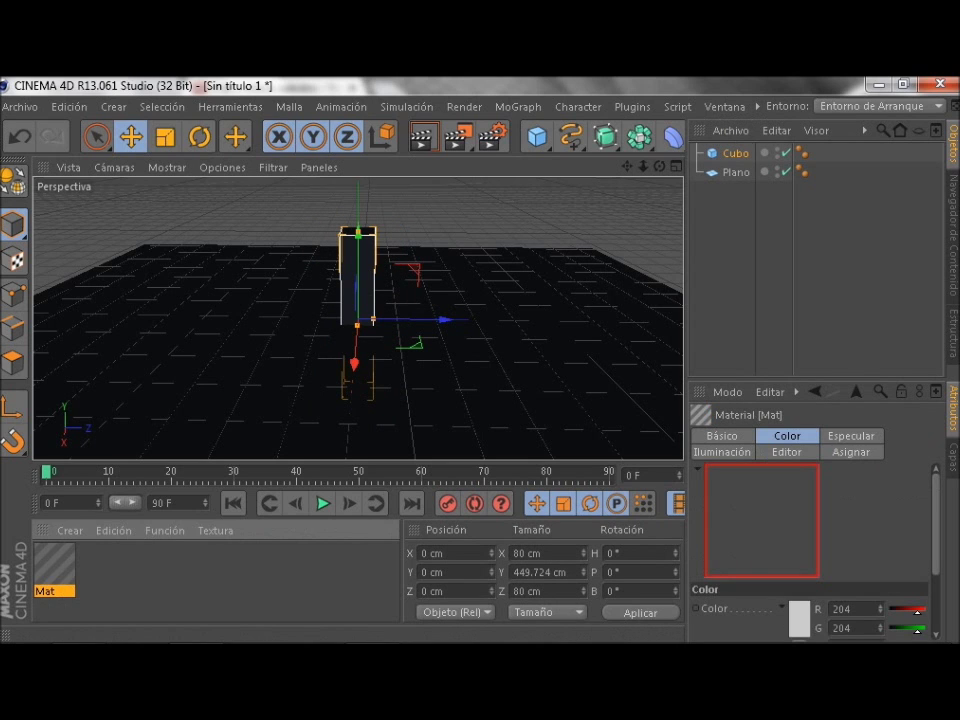
Set the Mat material's colour to pure red (255, 0, 0).
double_click(54, 568)
click(303, 341)
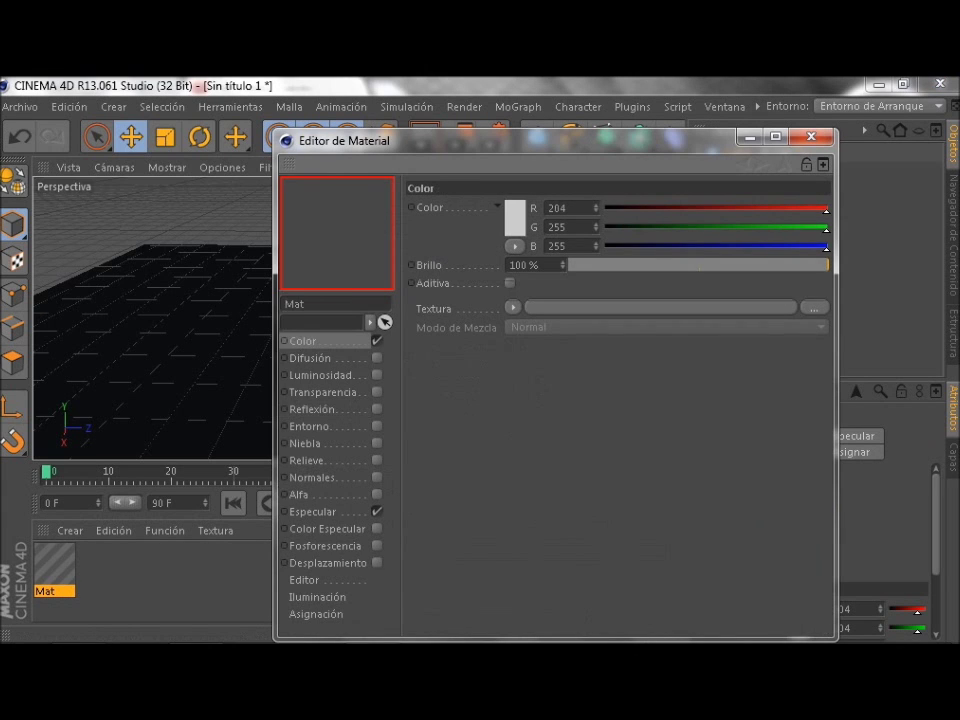
click(514, 217)
drag(516, 214, 524, 160)
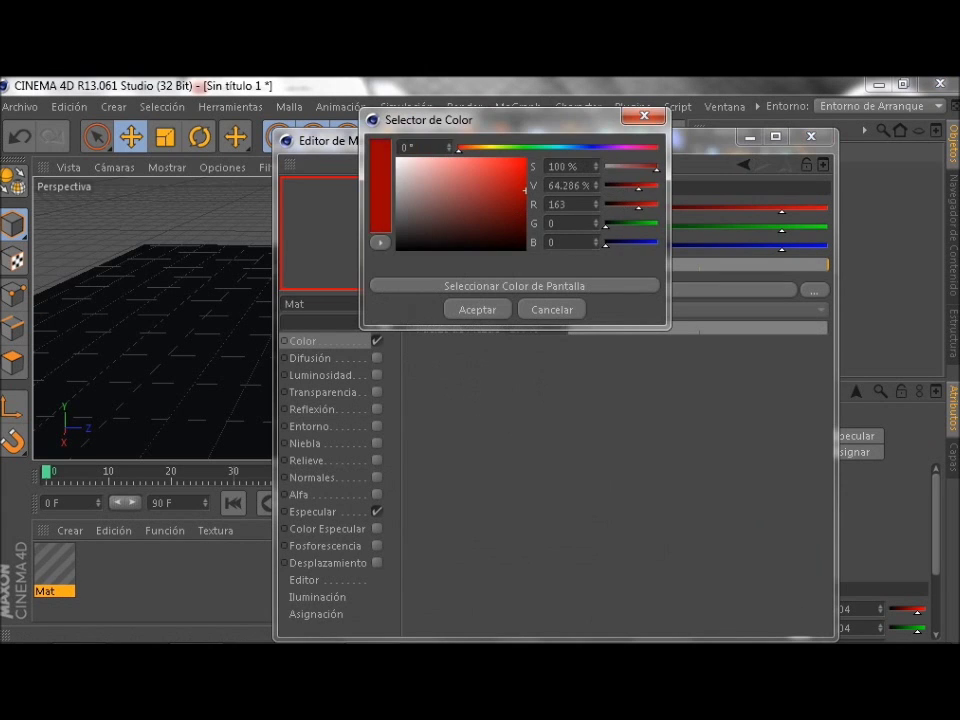
click(477, 309)
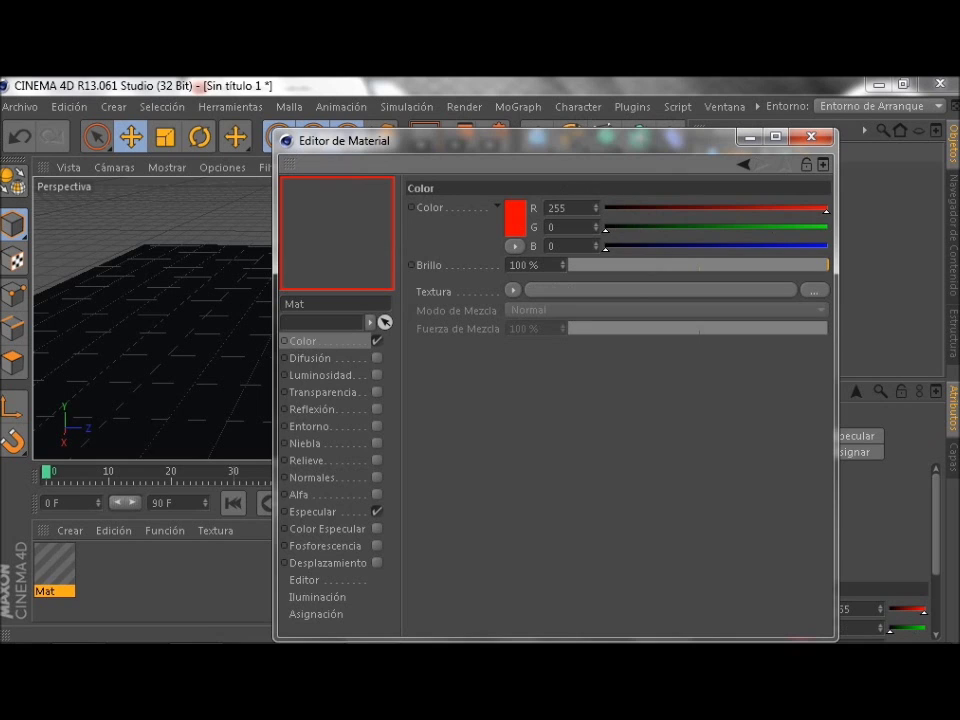
Enable 9% reflection with an 18% Fresnel texture, and apply Mat to the cube.
click(312, 409)
click(377, 409)
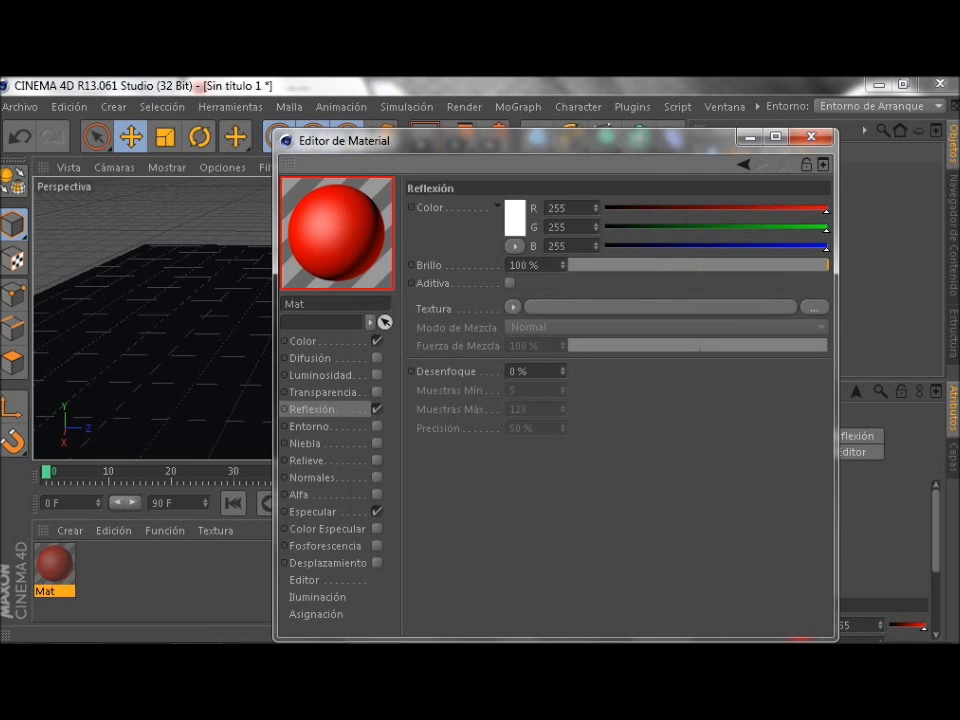
drag(827, 265, 592, 265)
click(512, 308)
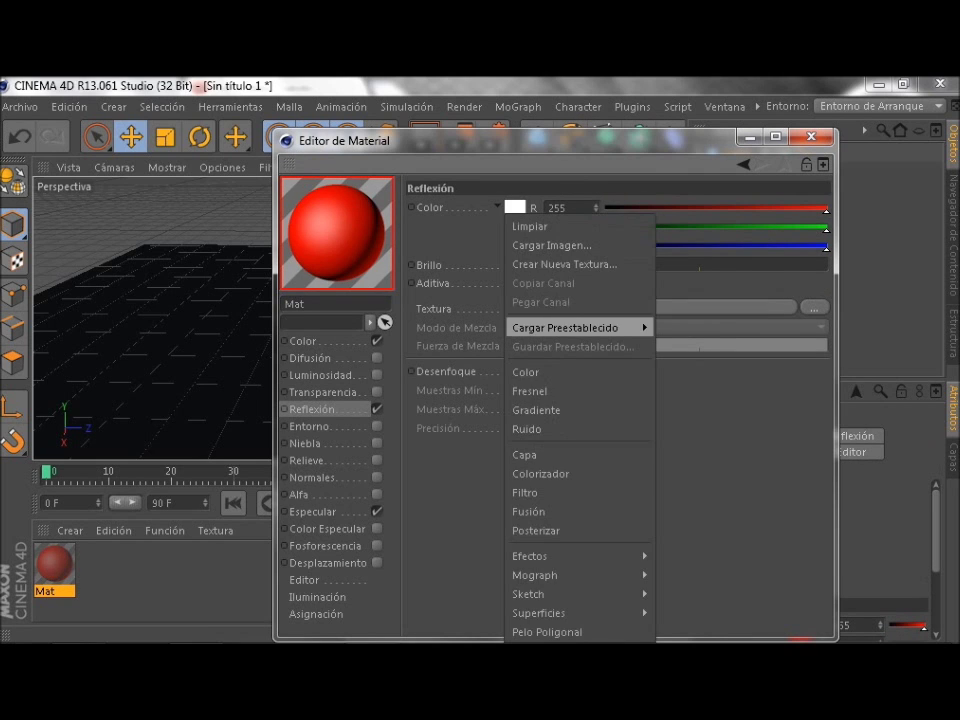
click(530, 391)
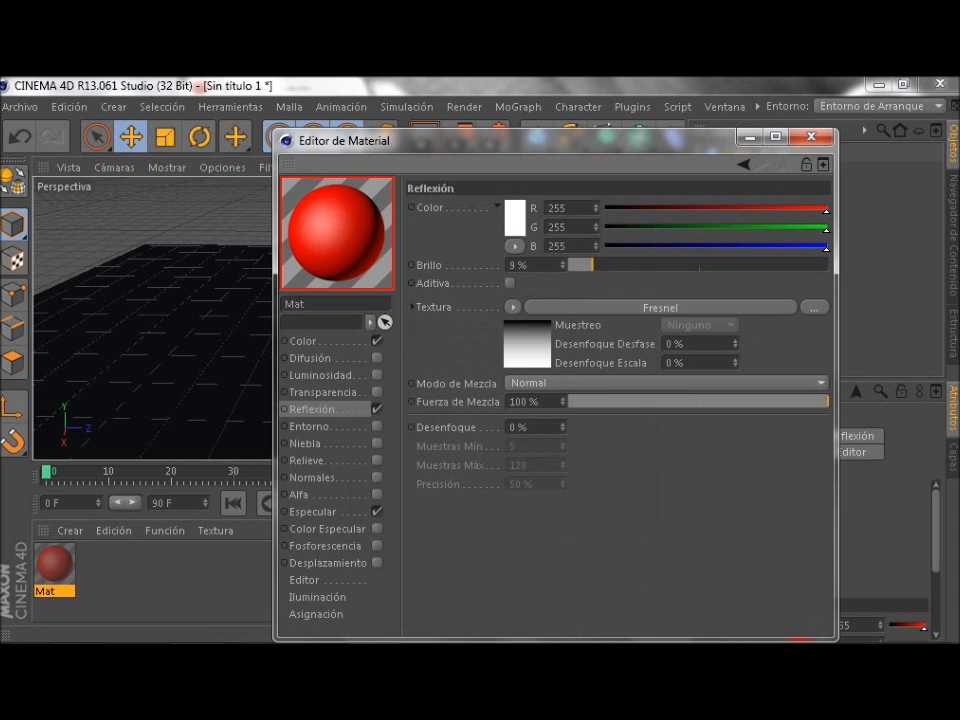
drag(827, 401, 615, 401)
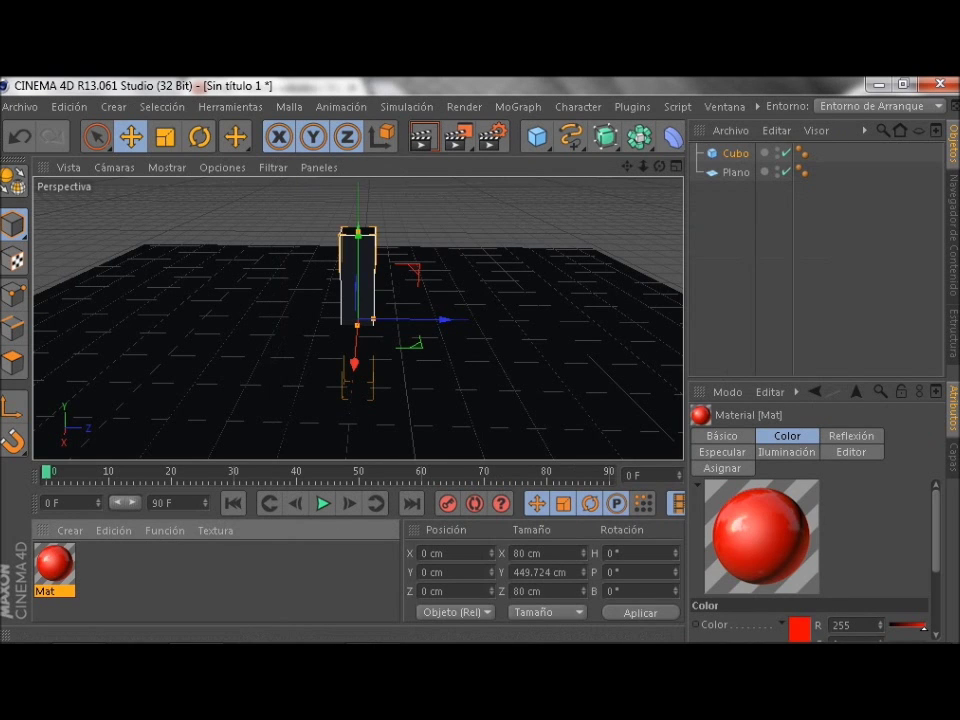
drag(54, 565, 357, 275)
click(358, 319)
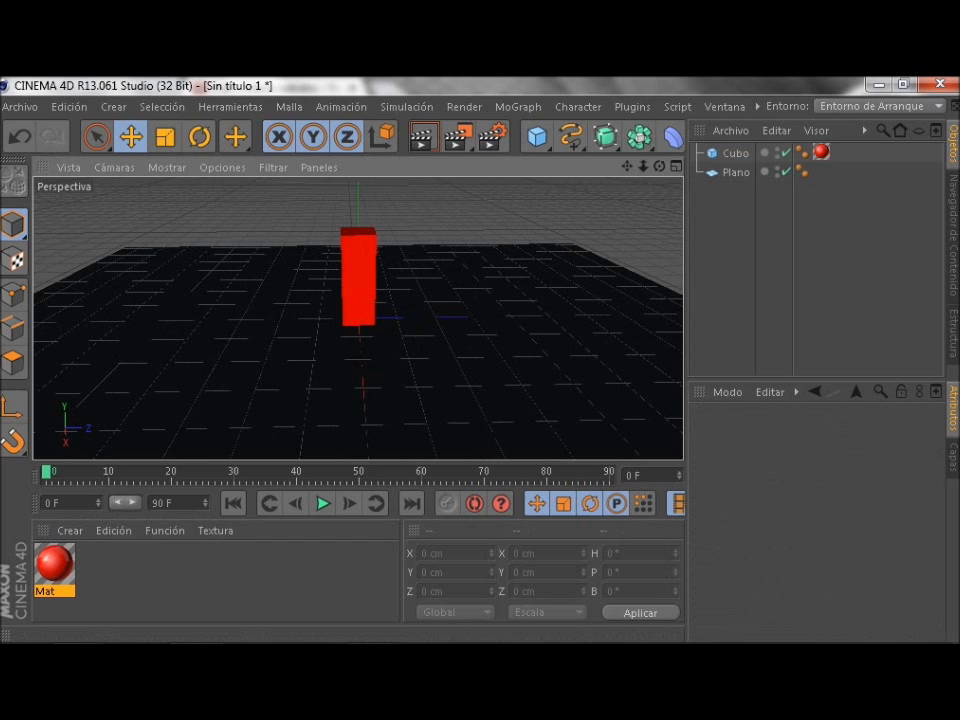
Parent the cube under a Radial cloner on the XZ plane: 26 clones, 476 cm radius.
click(518, 106)
click(549, 249)
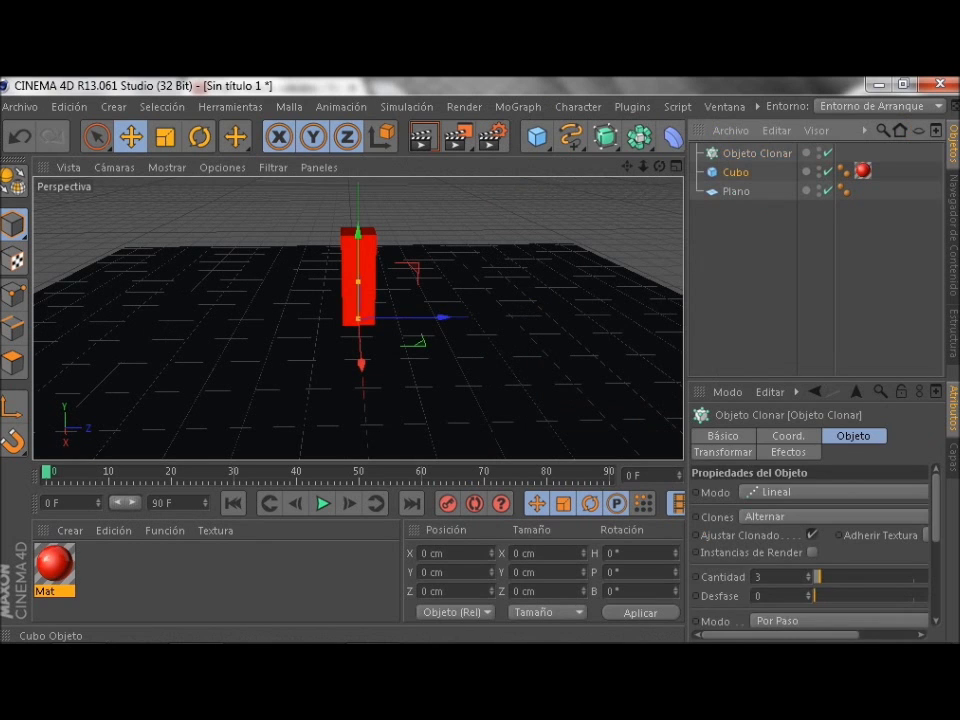
drag(736, 172, 757, 153)
click(790, 492)
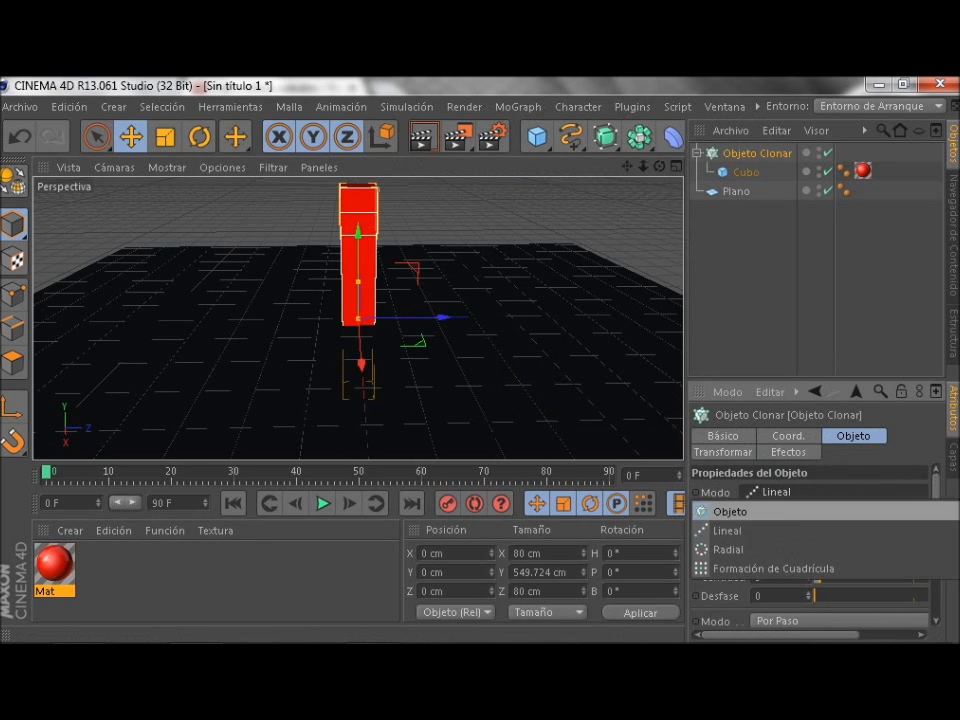
click(740, 549)
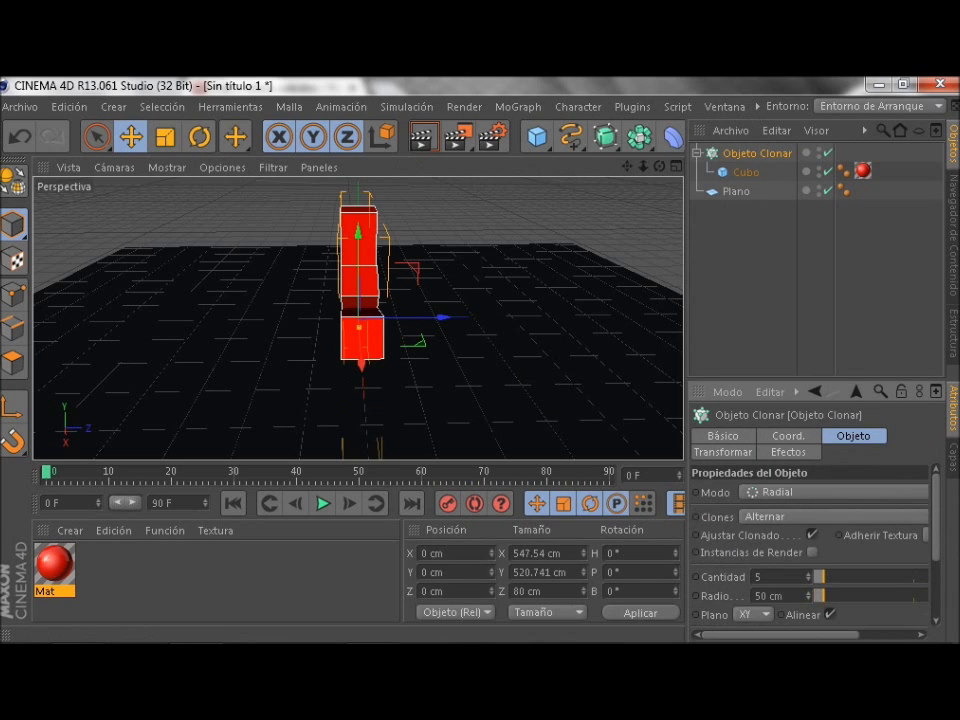
scroll(810, 550, down, 3)
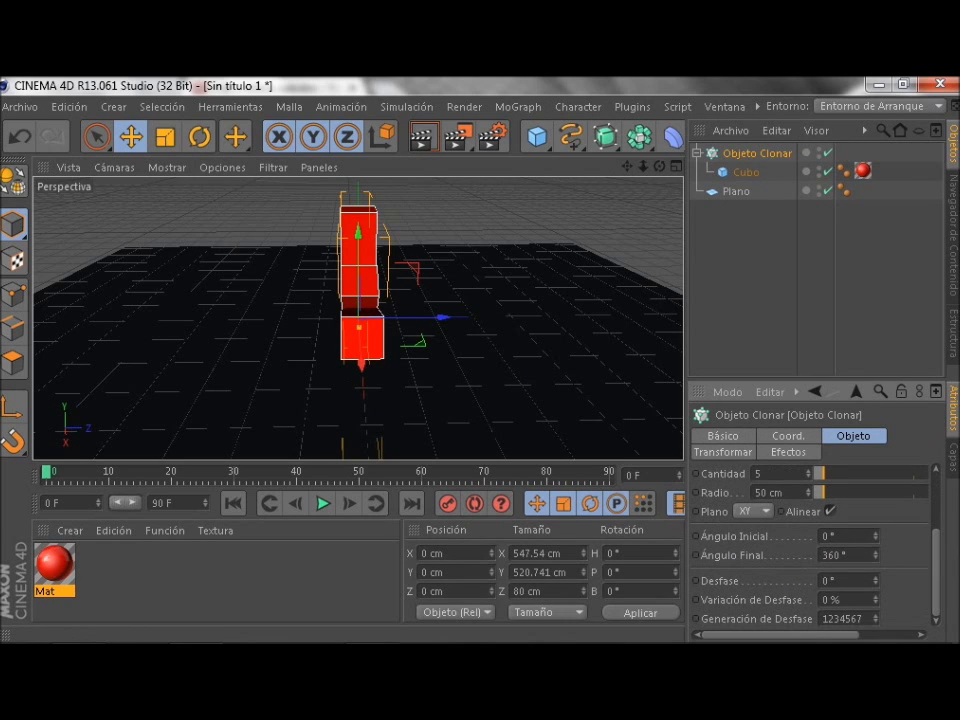
click(753, 511)
click(746, 566)
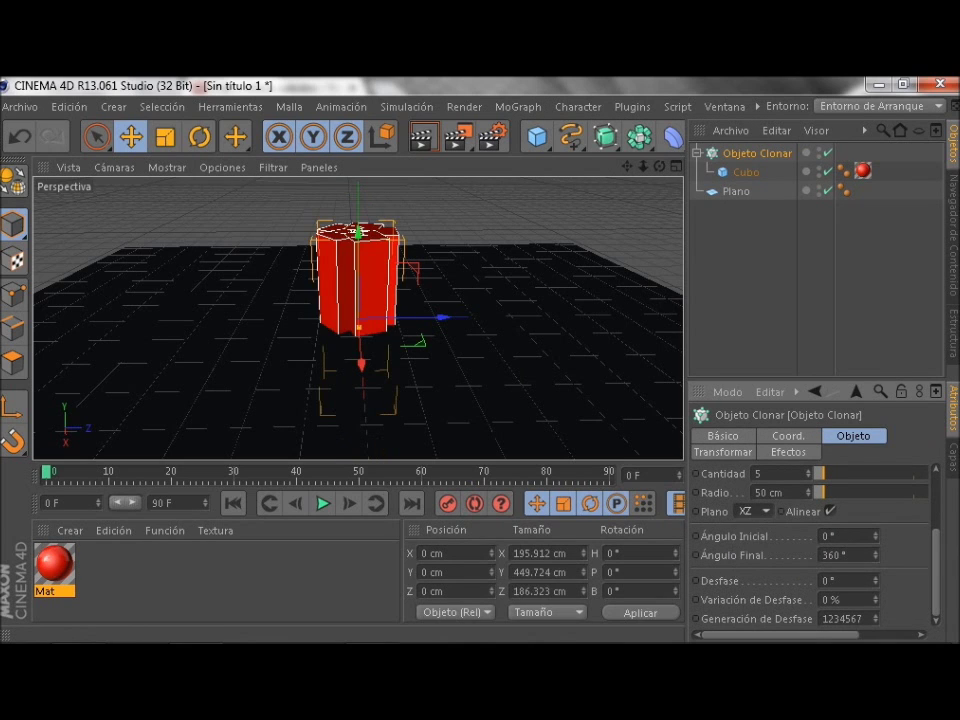
mouse_move(818, 473)
mouse_down()
mouse_move(895, 473)
mouse_move(865, 473)
mouse_up()
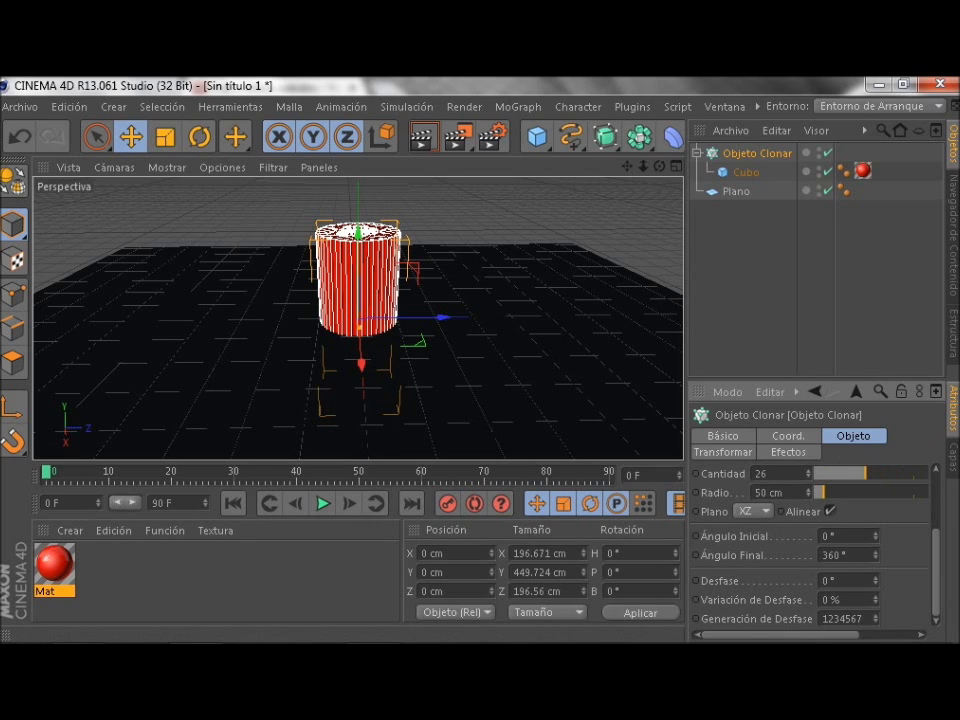
drag(818, 492, 892, 492)
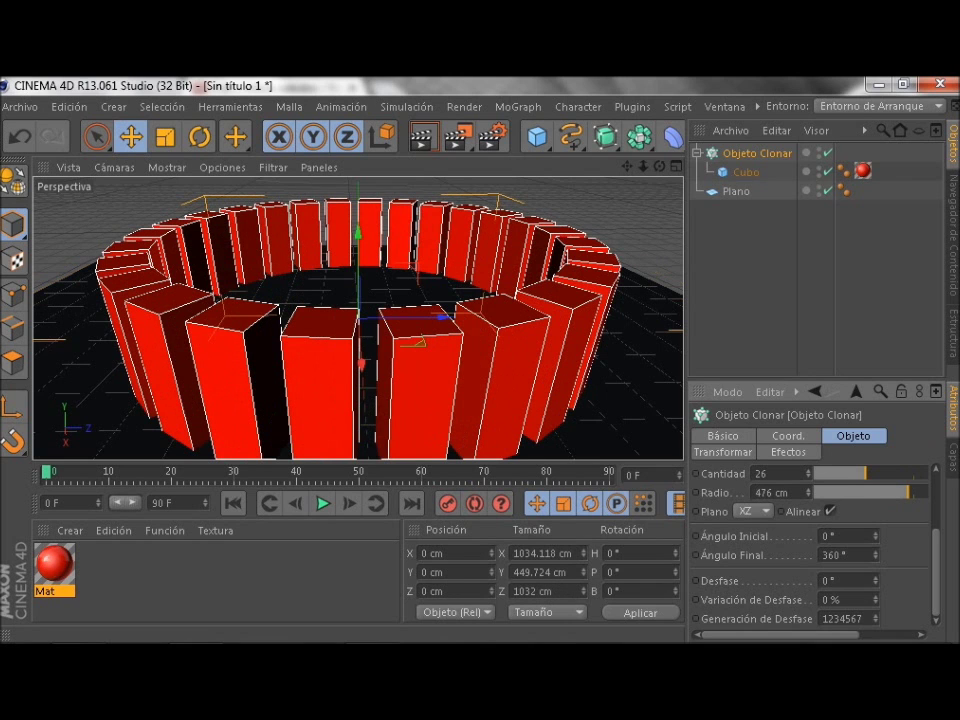
Make the cloned bars taller and lower the cloner along Y.
scroll(358, 318, down, 2)
scroll(358, 318, down, 2)
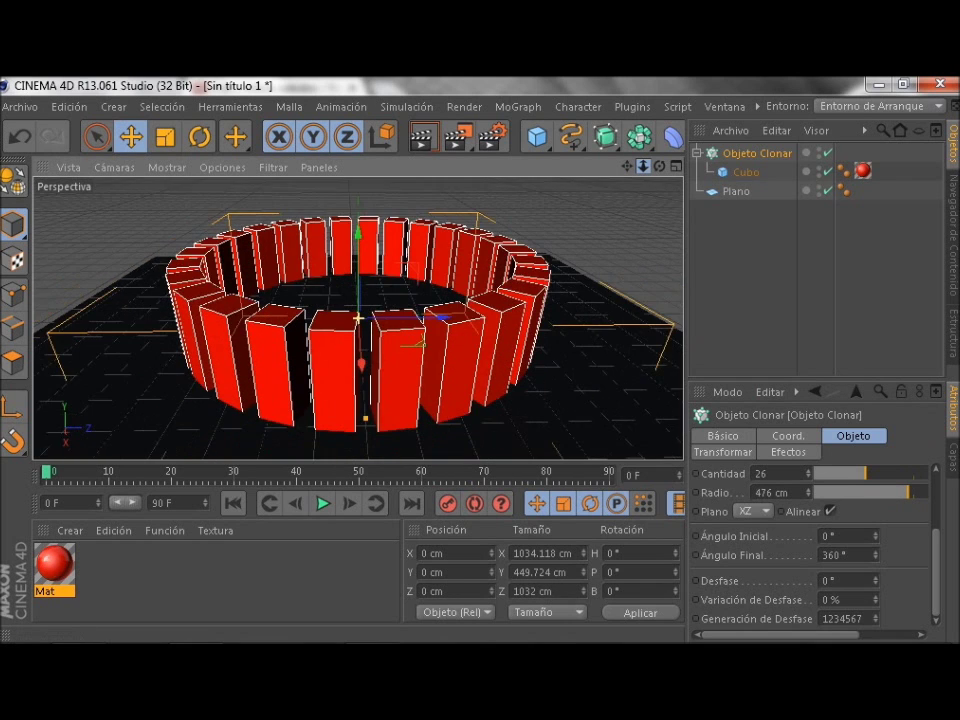
scroll(358, 318, down, 2)
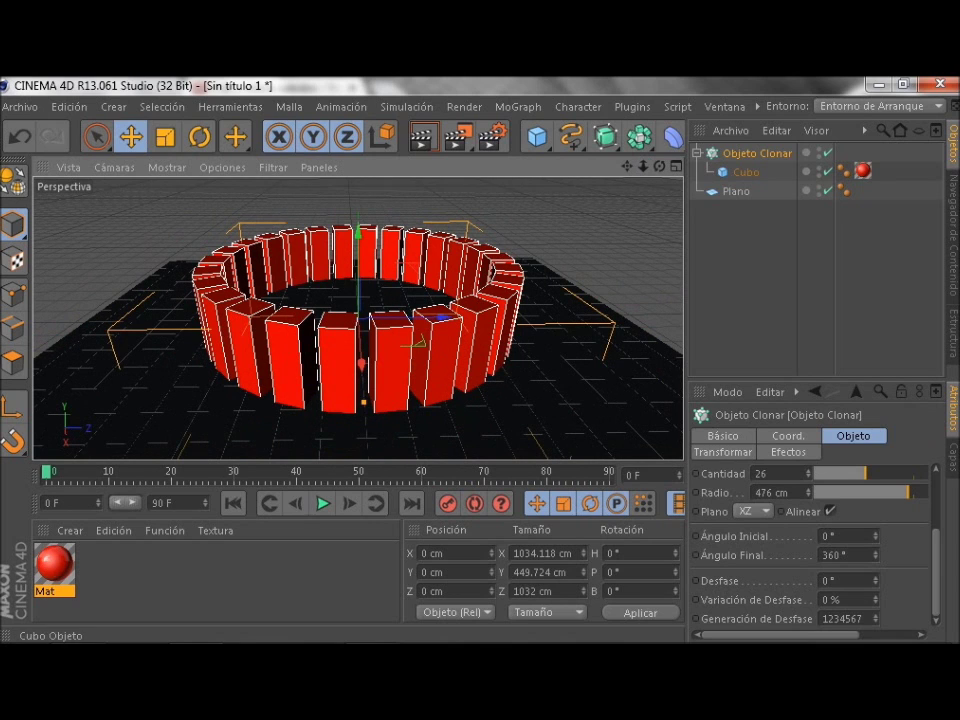
click(745, 172)
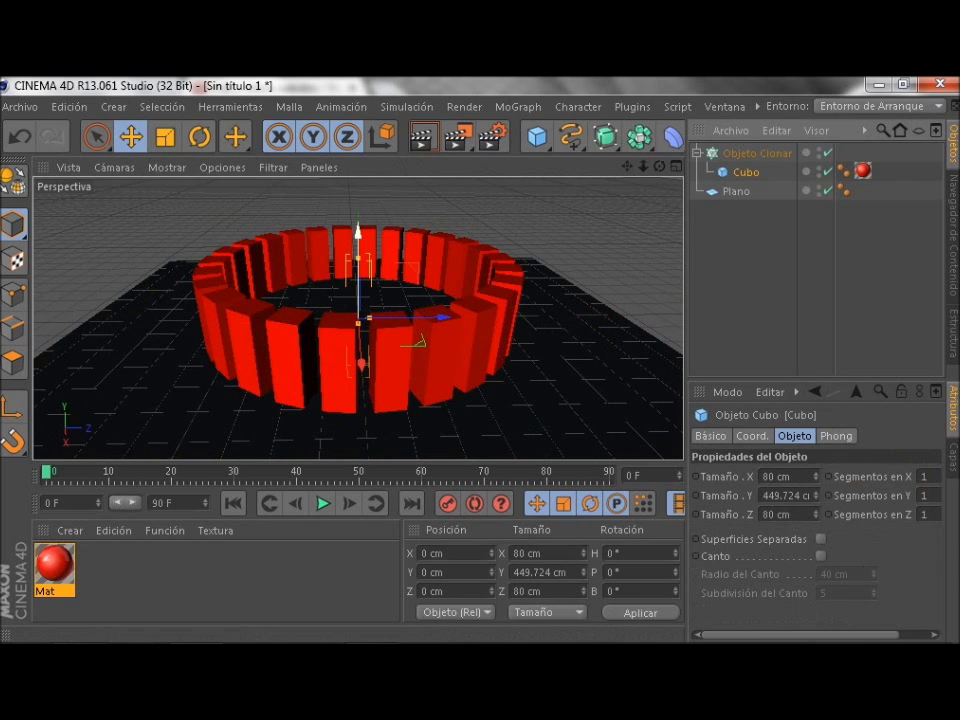
drag(358, 258, 358, 226)
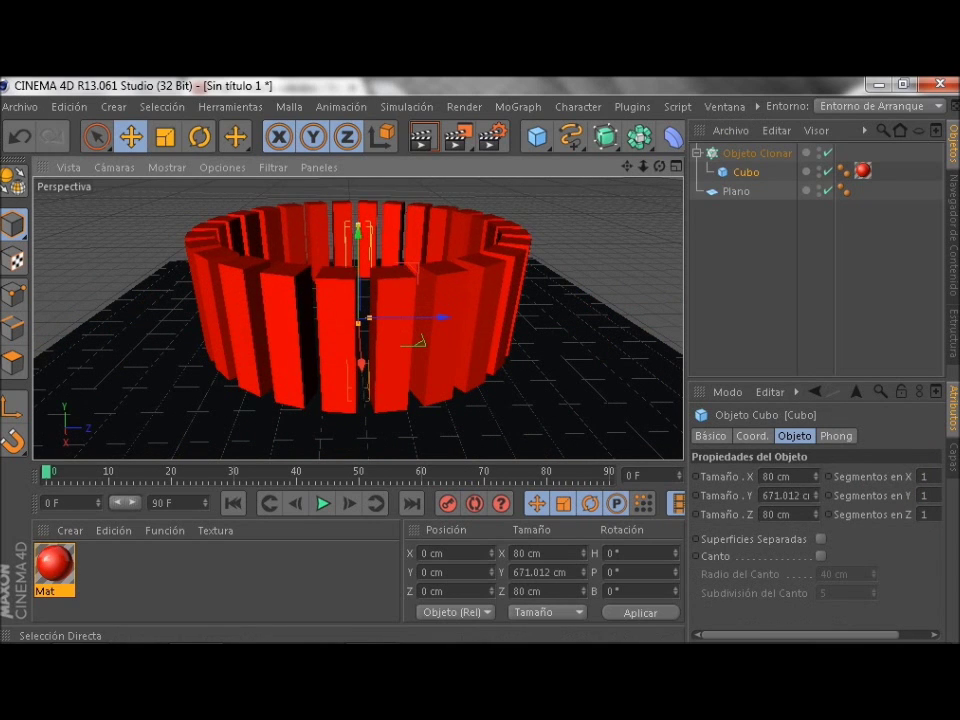
click(757, 153)
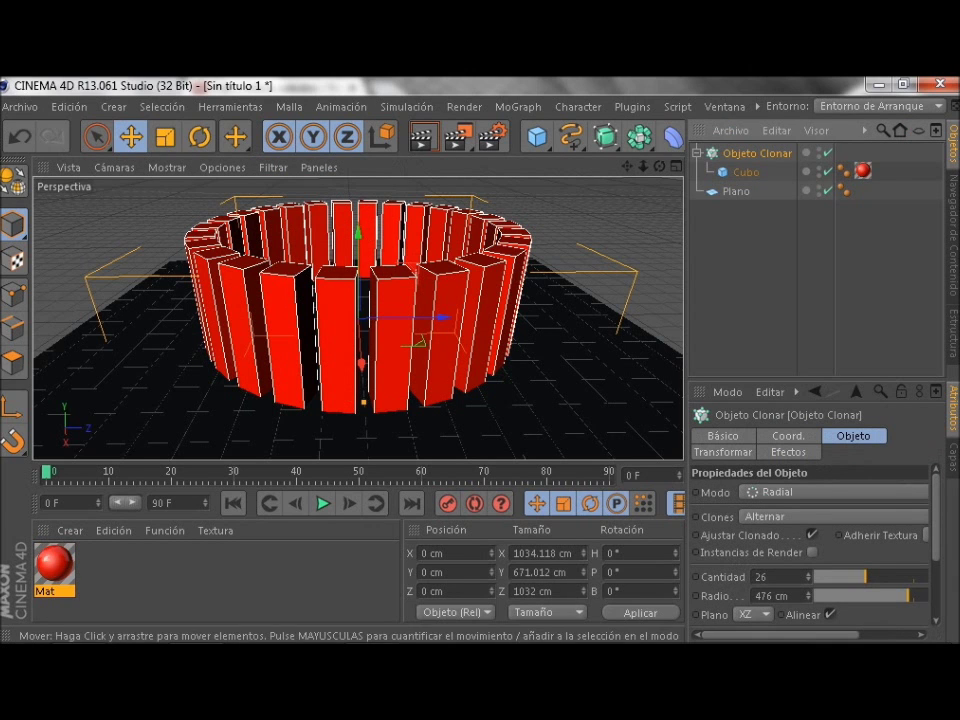
drag(360, 320, 372, 352)
key(ctrl+shift+a)
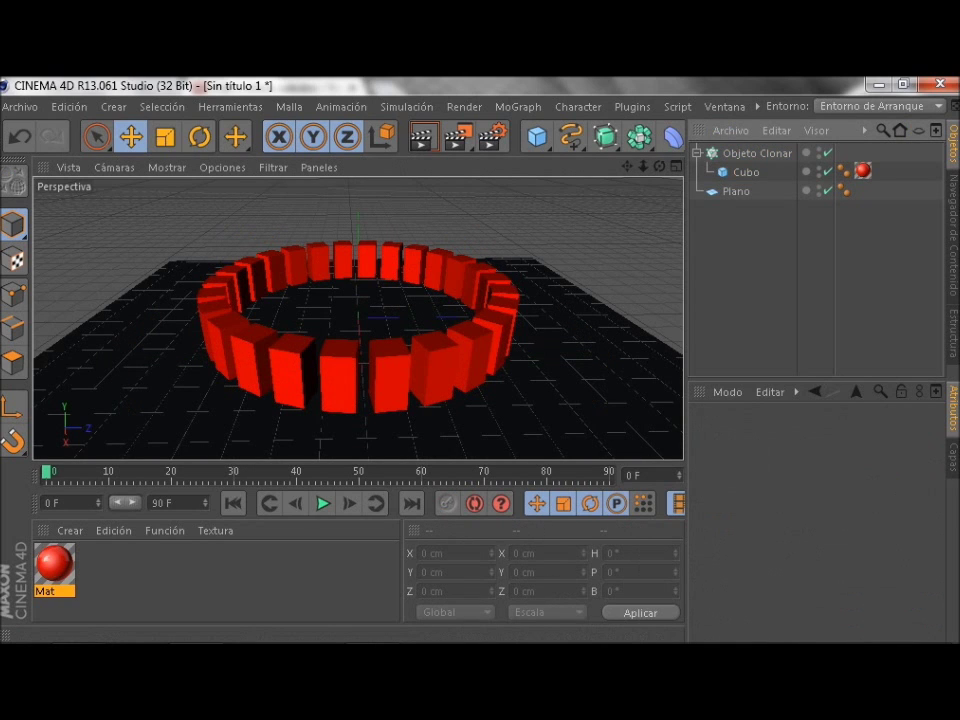
Add a MoGraph Sonido effector and browse for its Archivo de Sonido file.
click(518, 106)
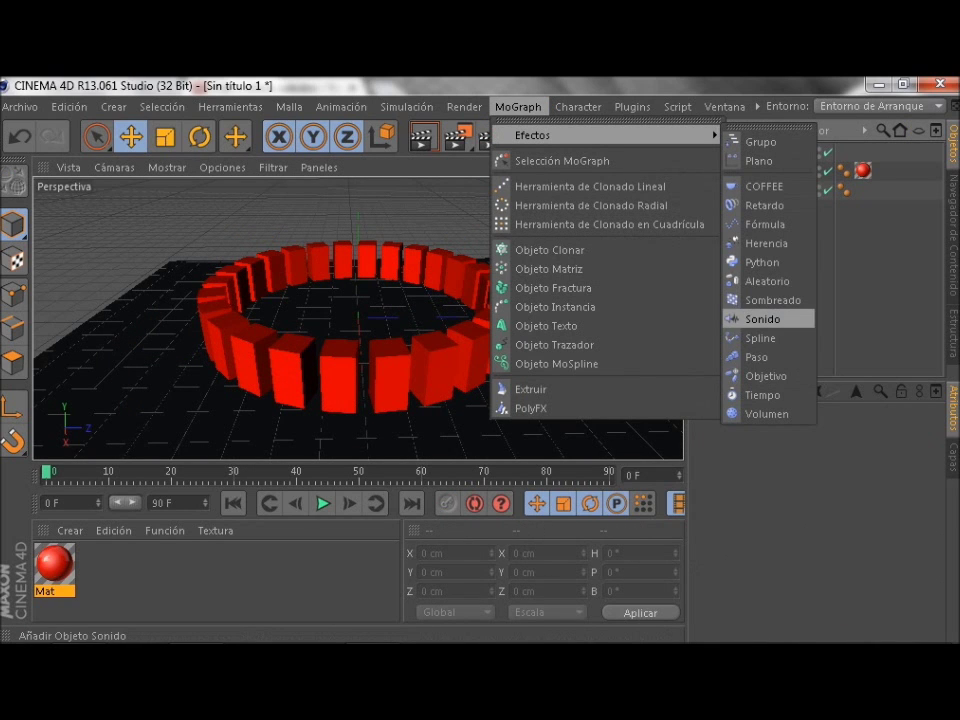
click(762, 319)
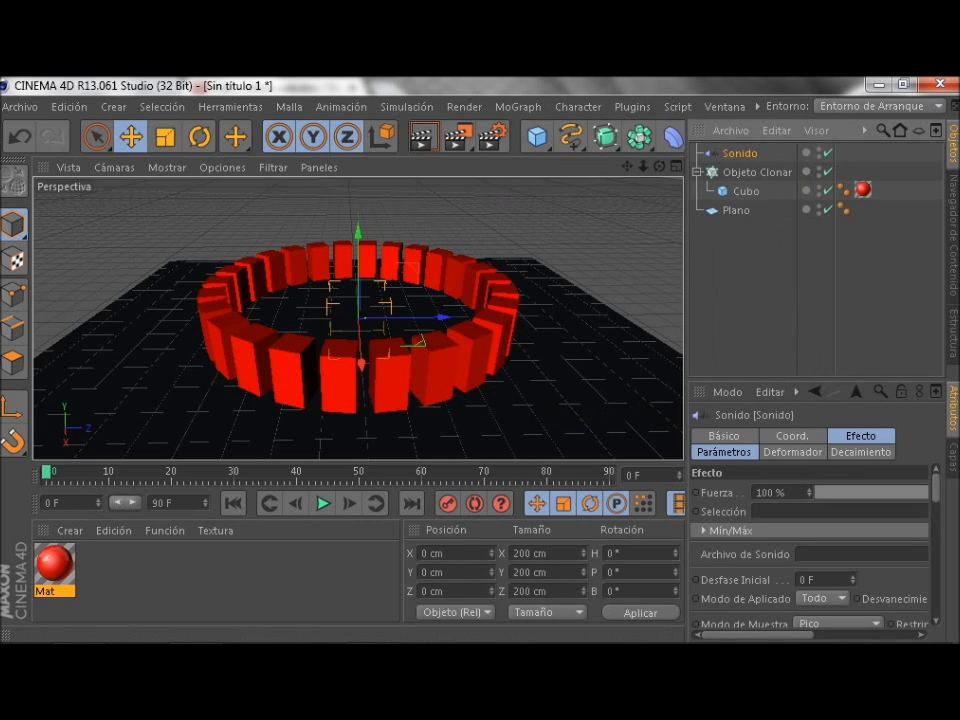
scroll(810, 545, down, 2)
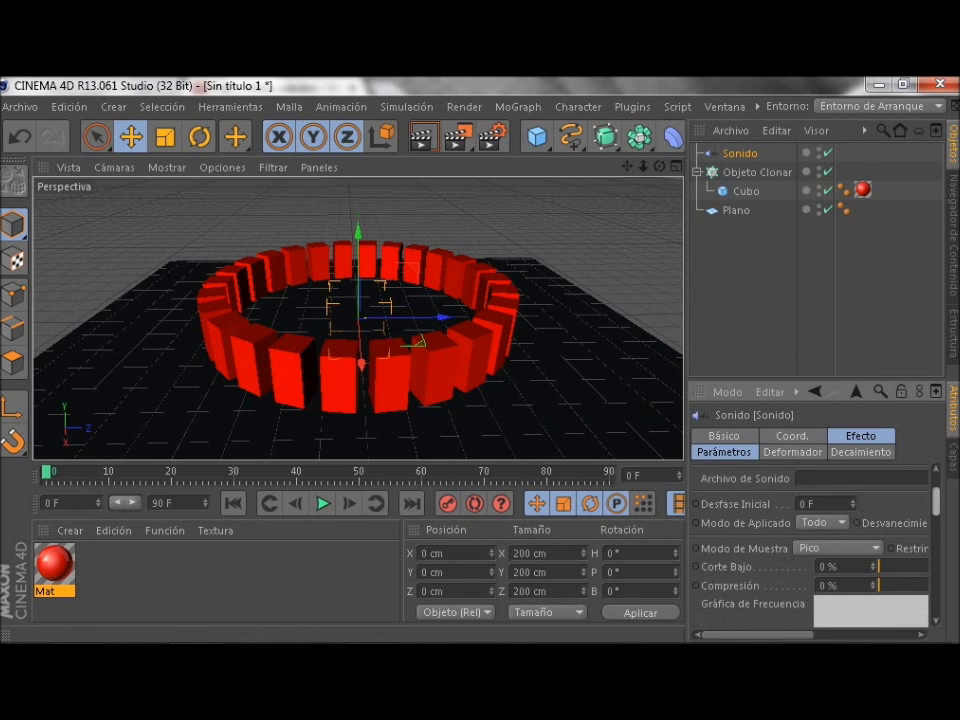
scroll(810, 545, down, 2)
scroll(810, 540, right, 2)
scroll(810, 540, right, 2)
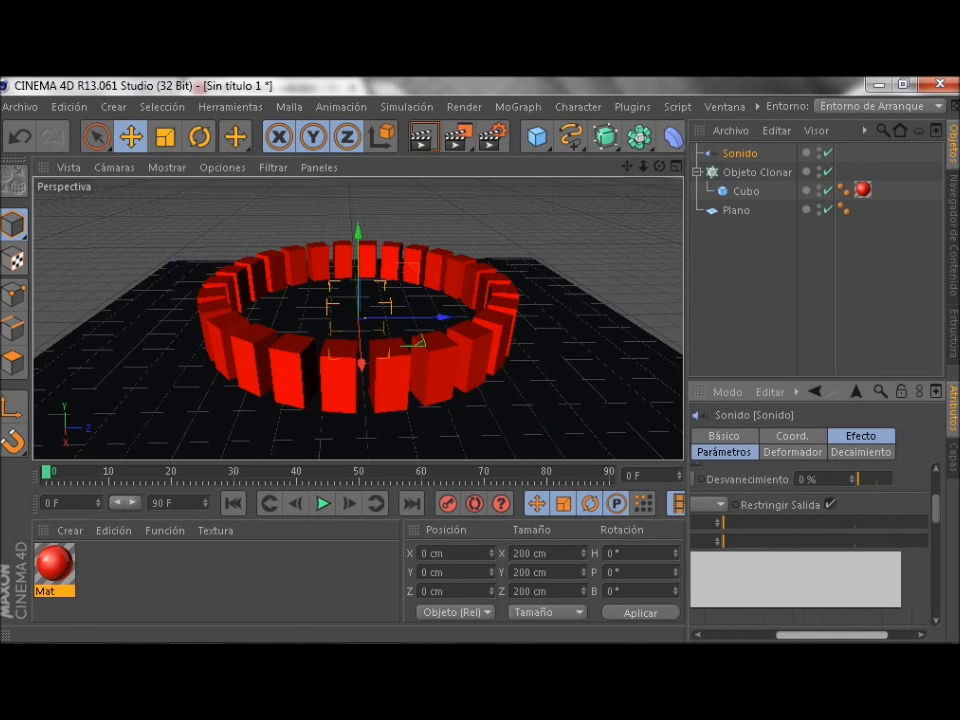
scroll(810, 540, right, 1)
scroll(810, 545, up, 3)
scroll(810, 545, up, 1)
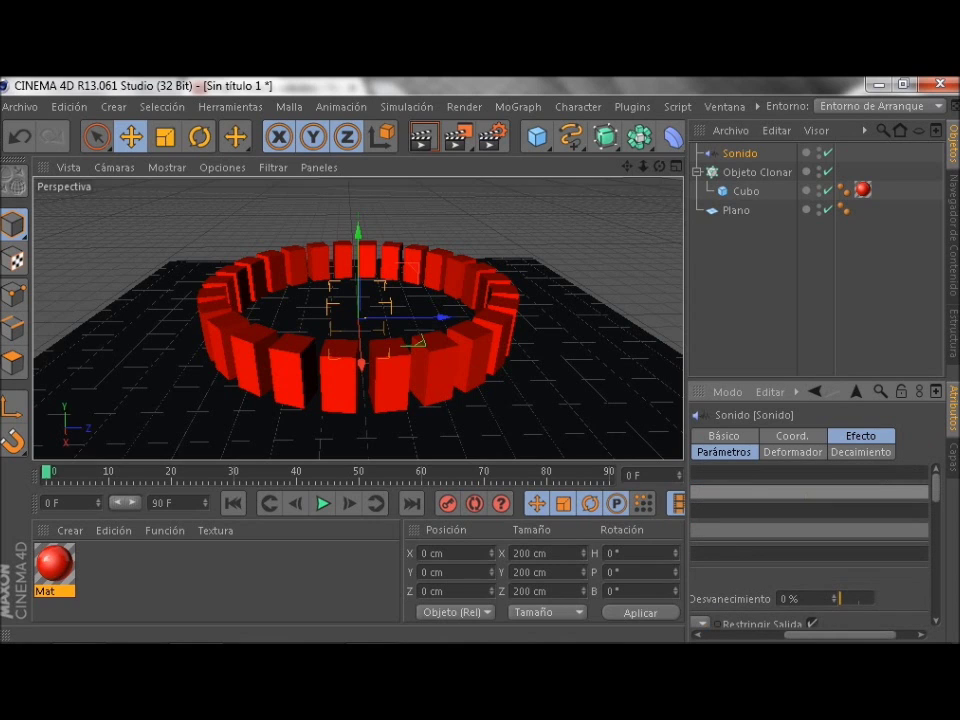
scroll(810, 545, up, 3)
scroll(810, 545, left, 2)
scroll(810, 545, down, 3)
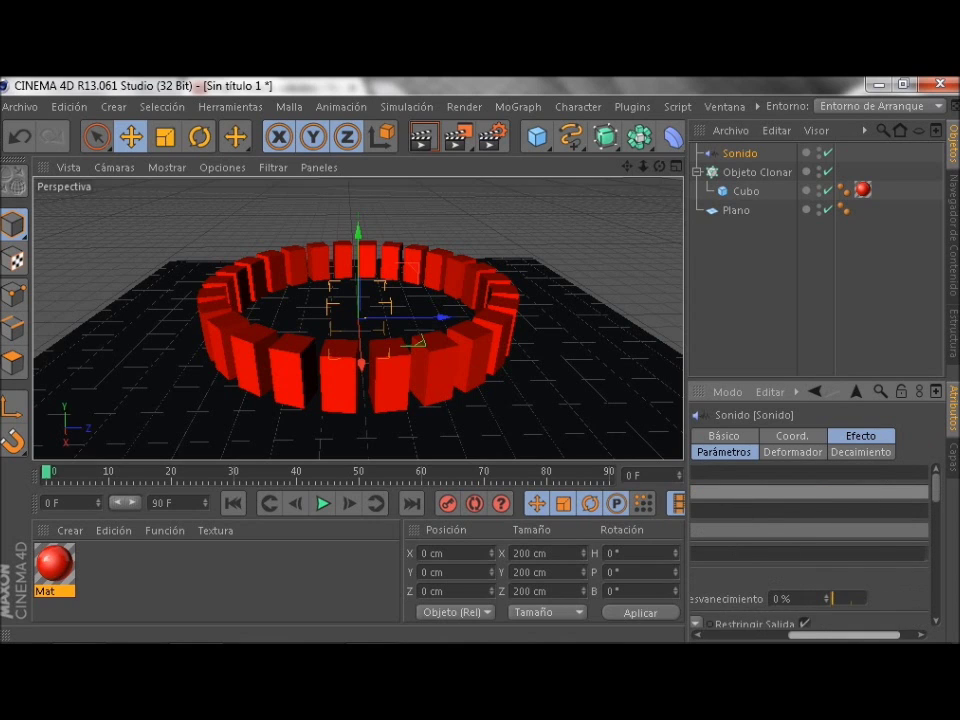
scroll(810, 545, right, 2)
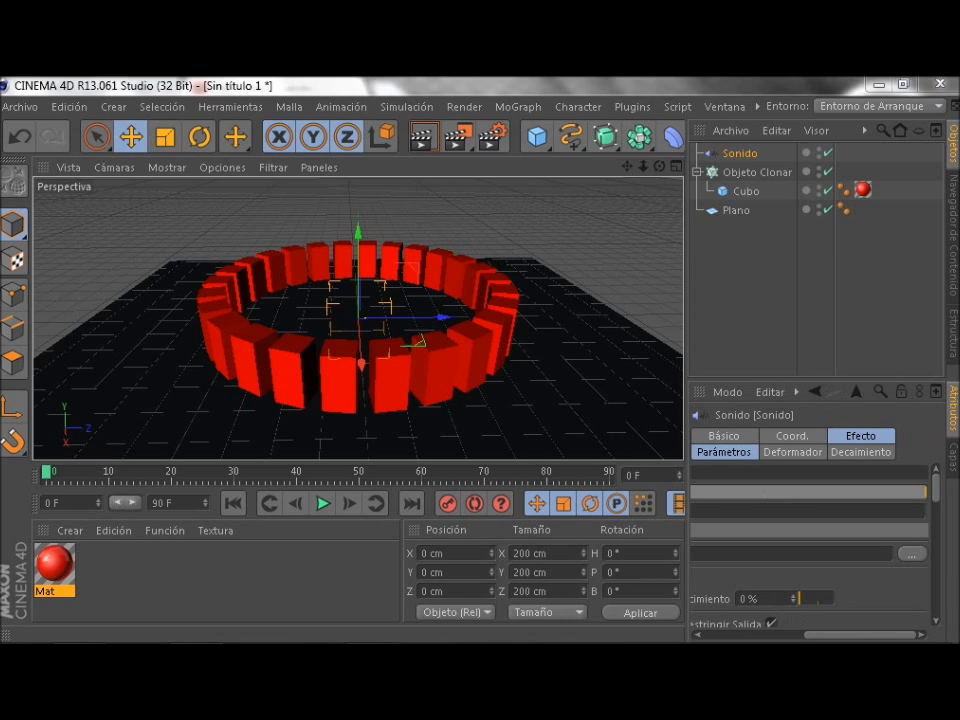
click(911, 553)
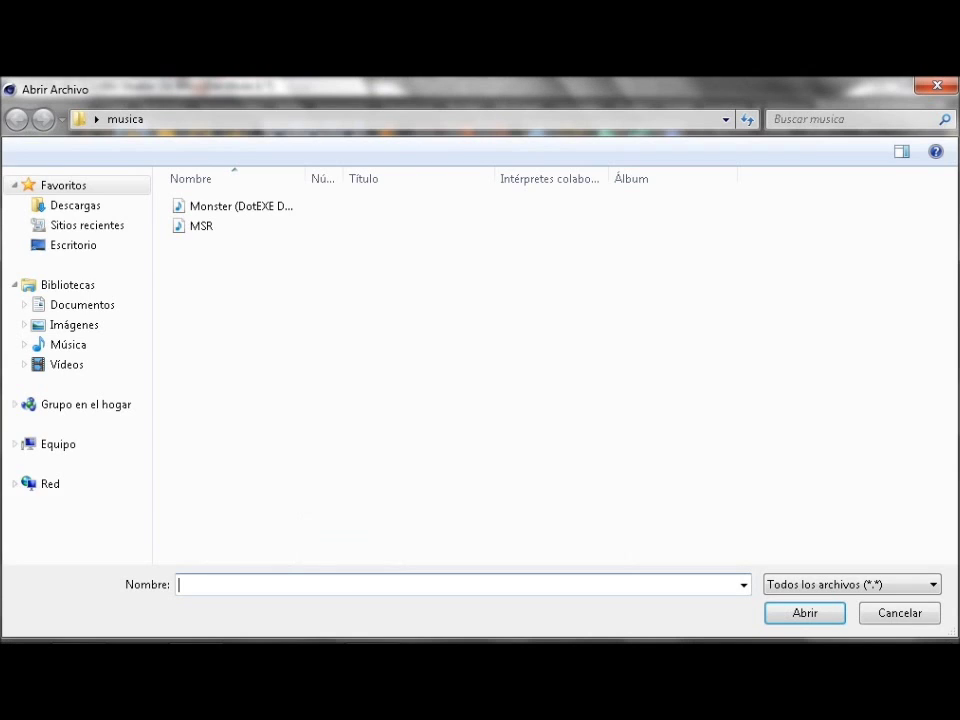
Load maxon_technoloop2 from the Desktop as the effector's sound file.
click(73, 245)
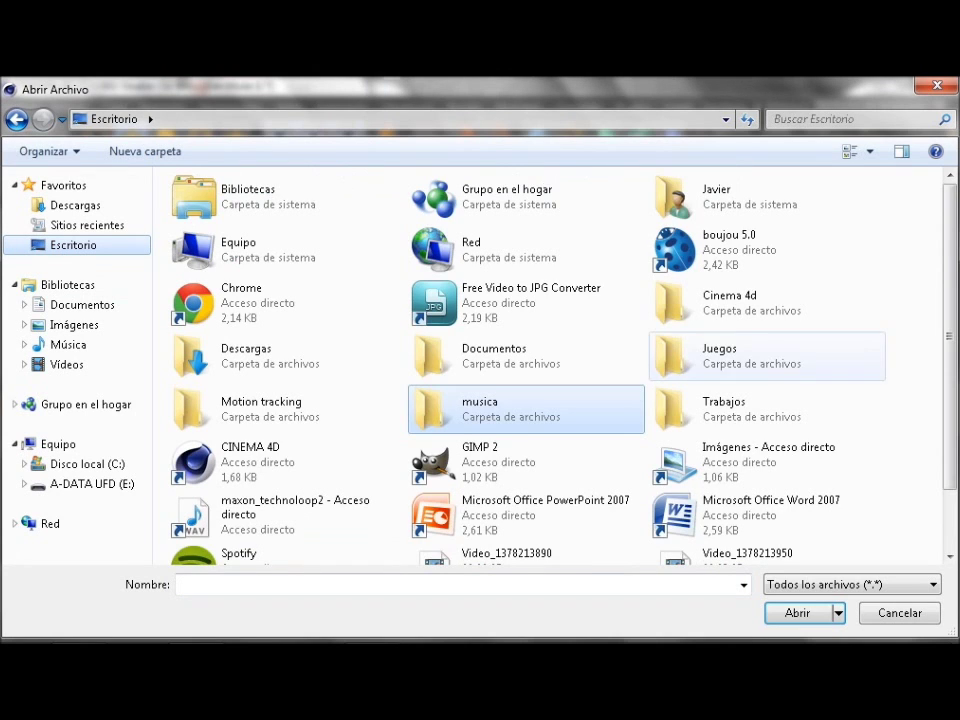
scroll(550, 360, down, 2)
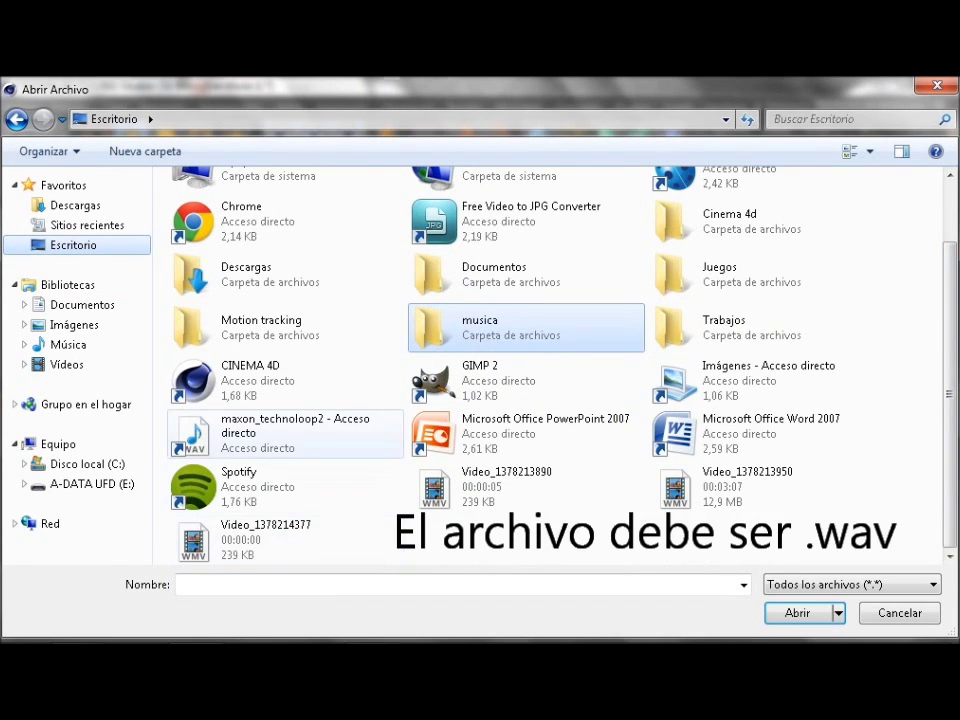
click(285, 433)
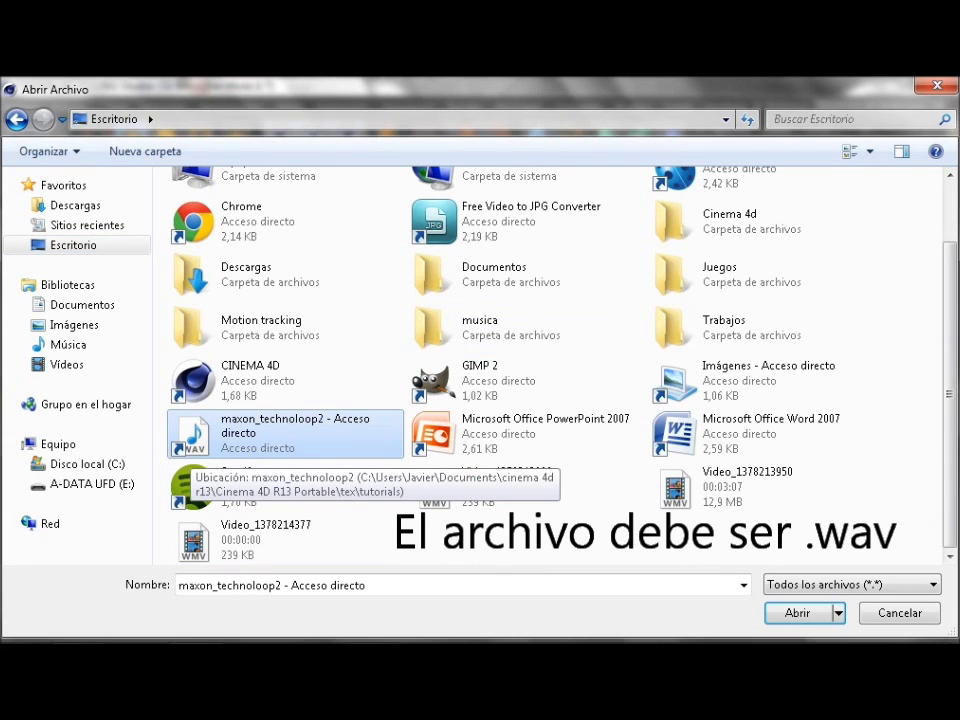
double_click(285, 433)
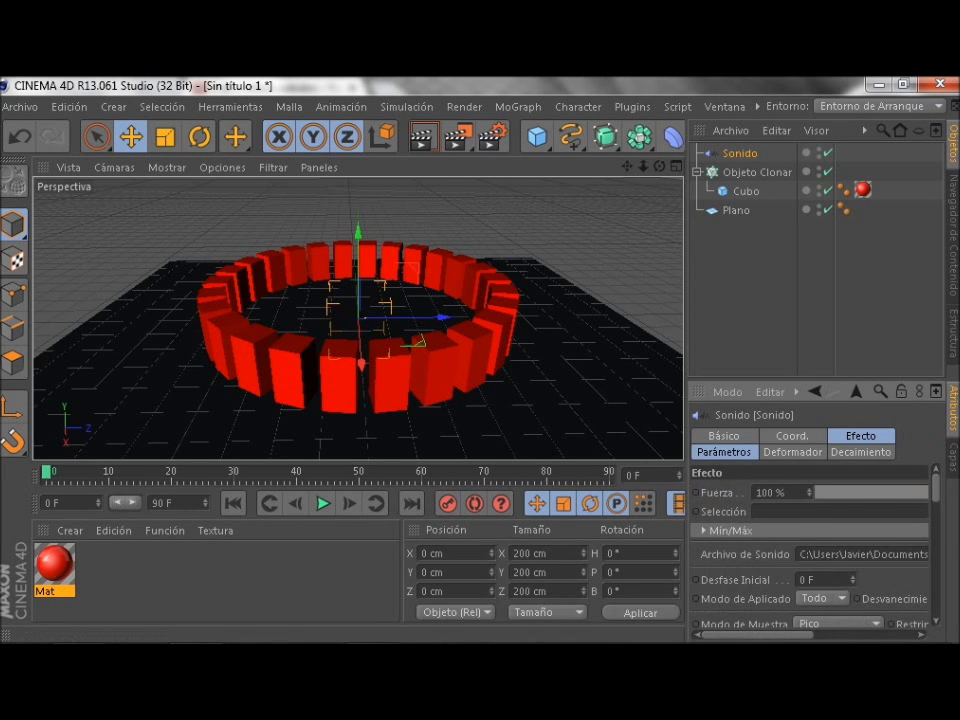
Select Objeto Clonar, show its Efectos tab, and select the Sonido effector.
key(ctrl+shift+a)
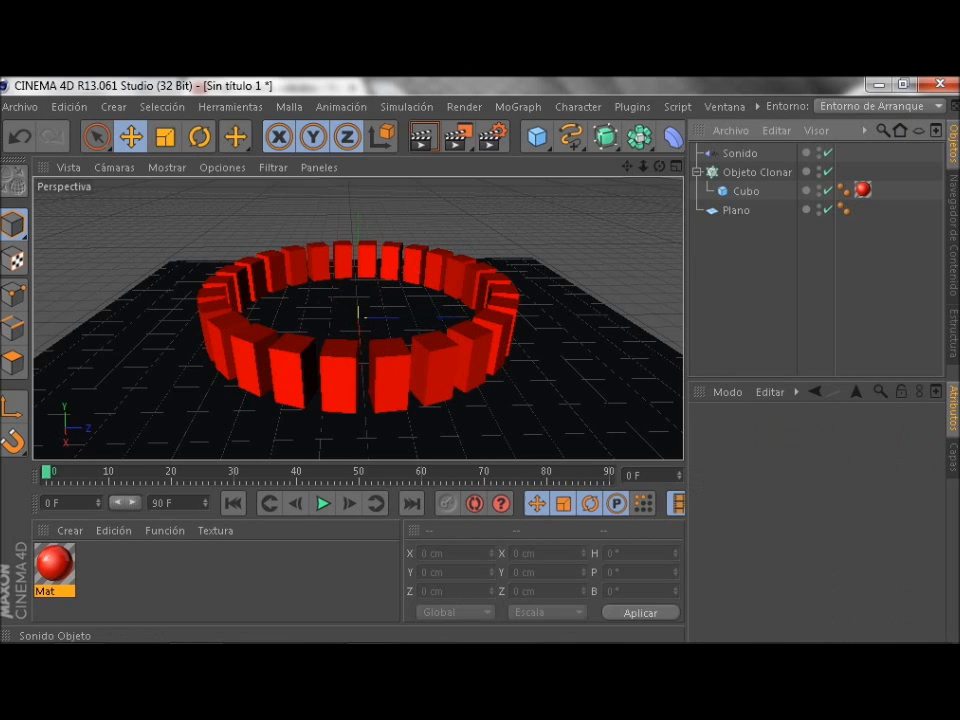
click(746, 191)
click(757, 172)
click(788, 452)
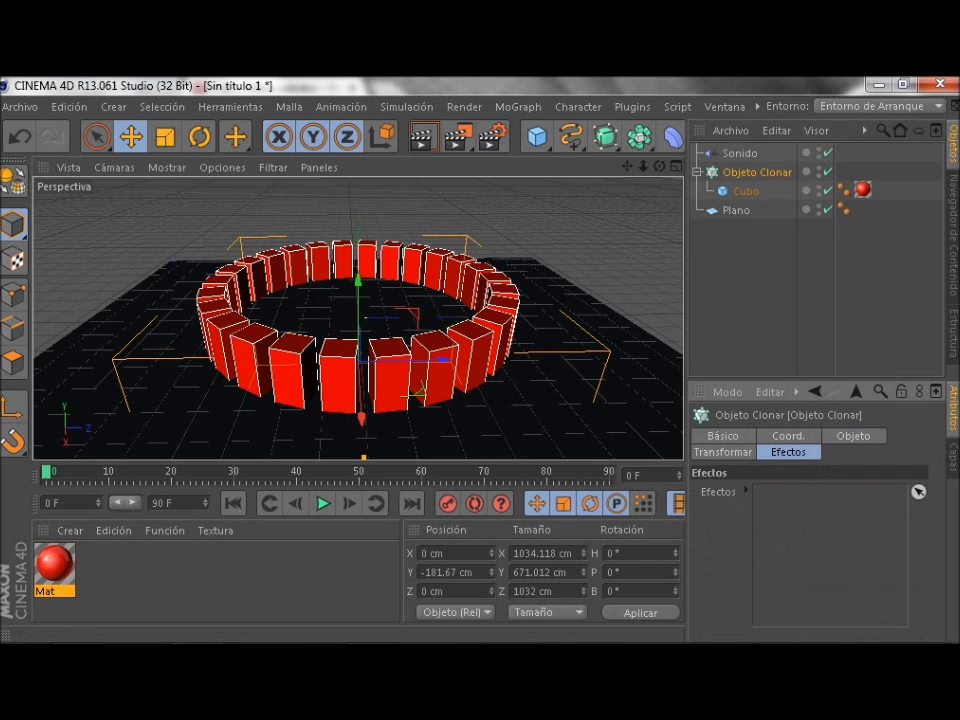
click(740, 153)
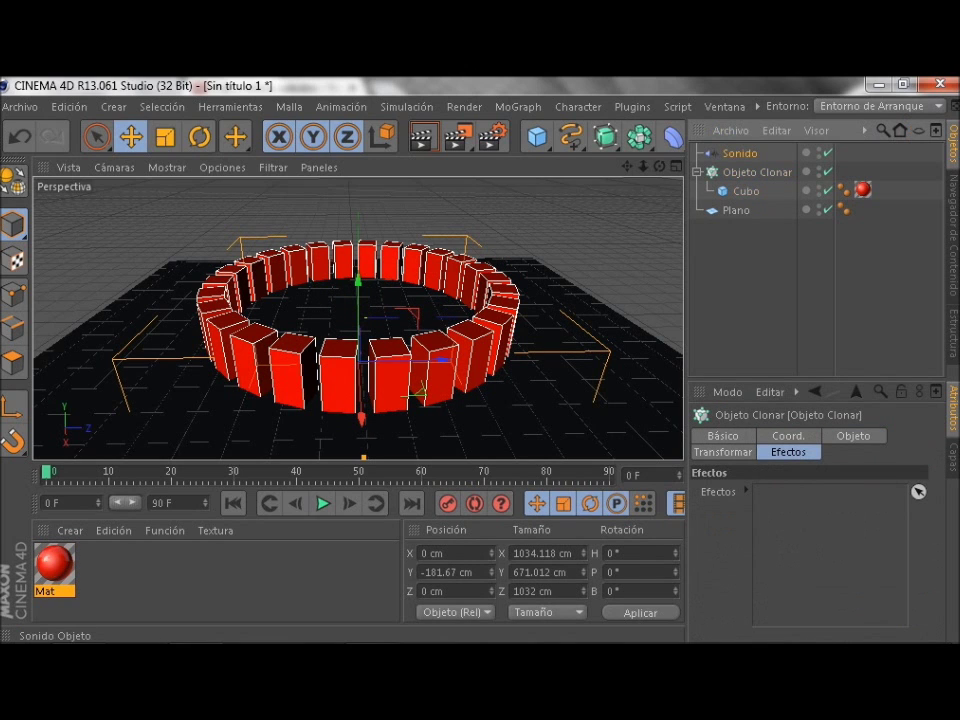
Add Sonido to the cloner's Efectos list, preview the animation, and rewind to frame 0.
drag(918, 491, 917, 491)
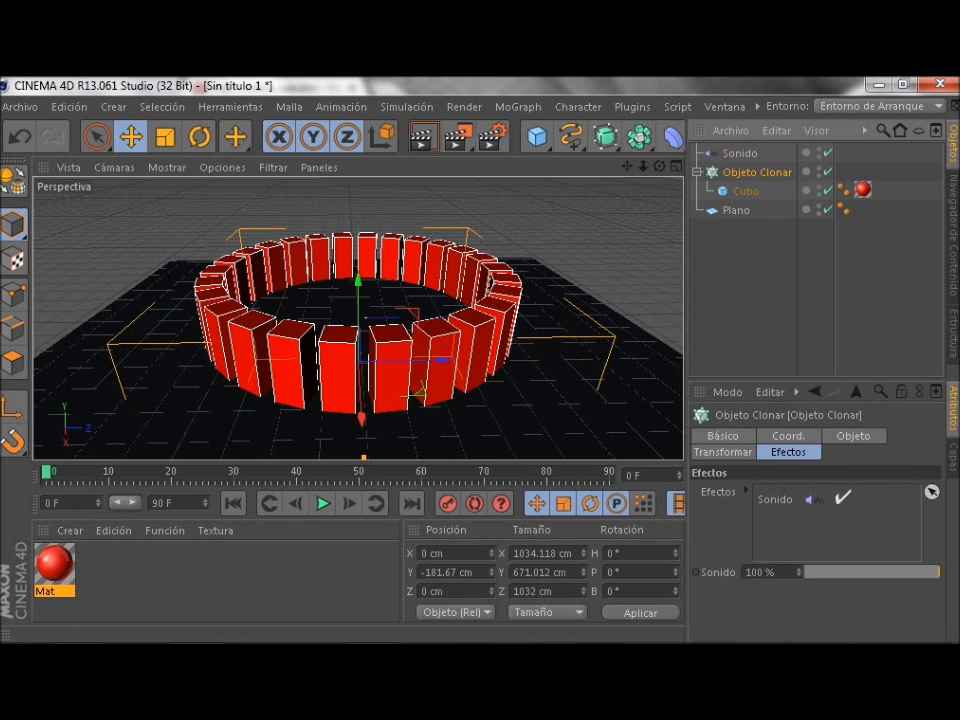
click(590, 400)
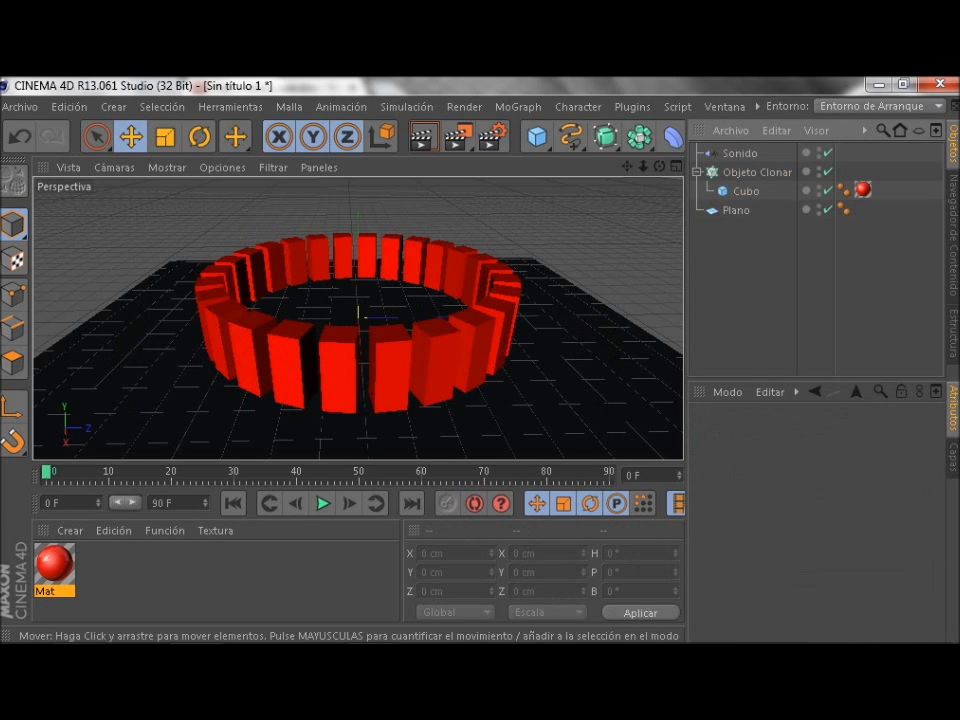
click(322, 503)
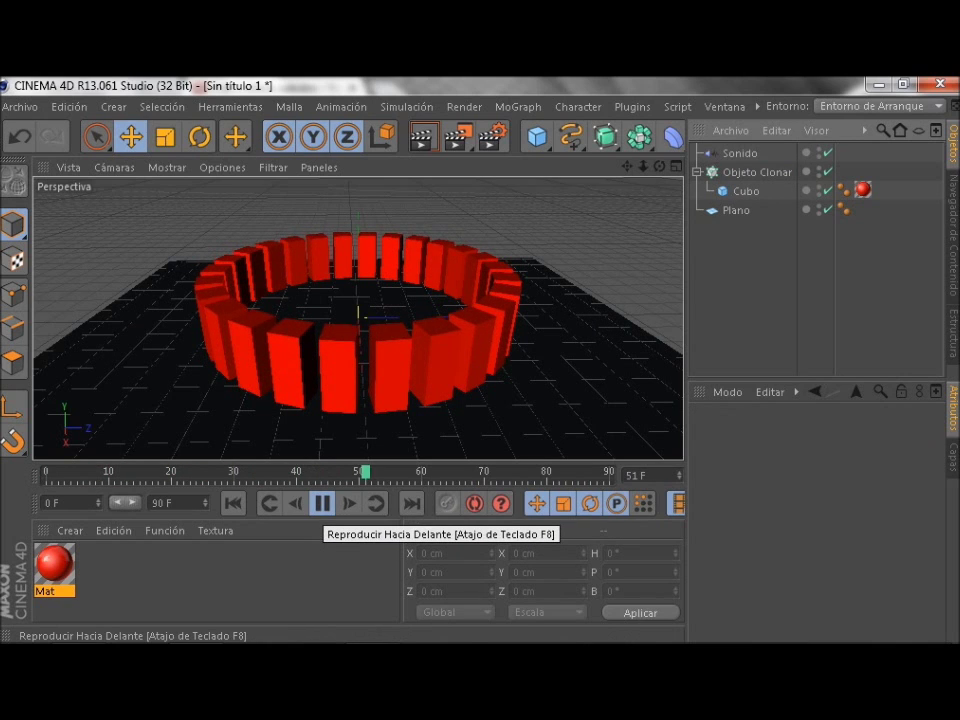
click(322, 503)
click(233, 503)
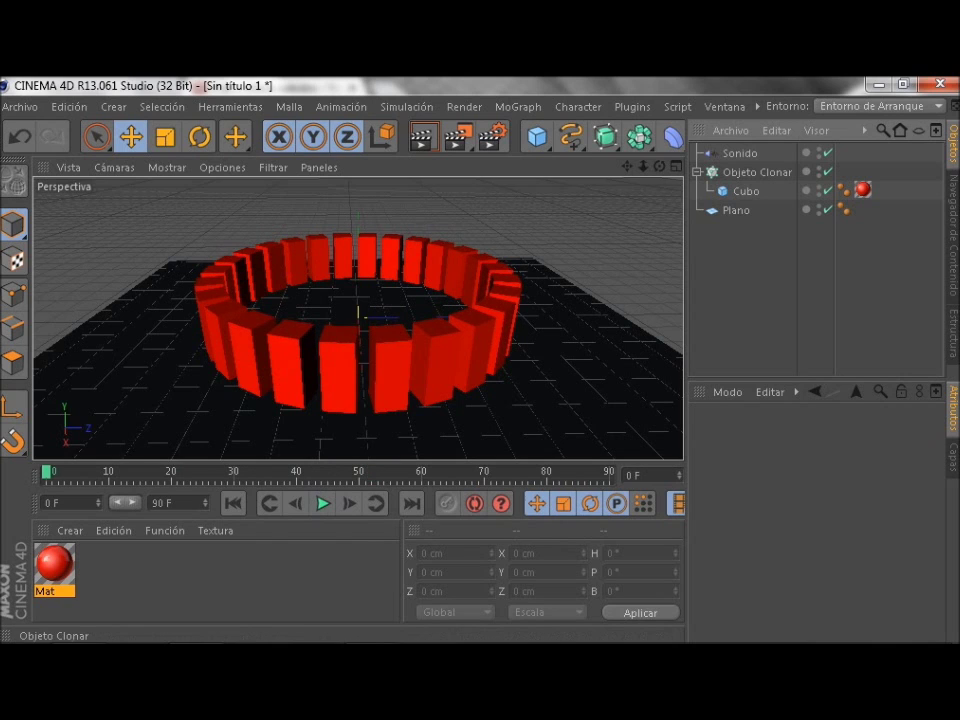
click(740, 153)
click(880, 509)
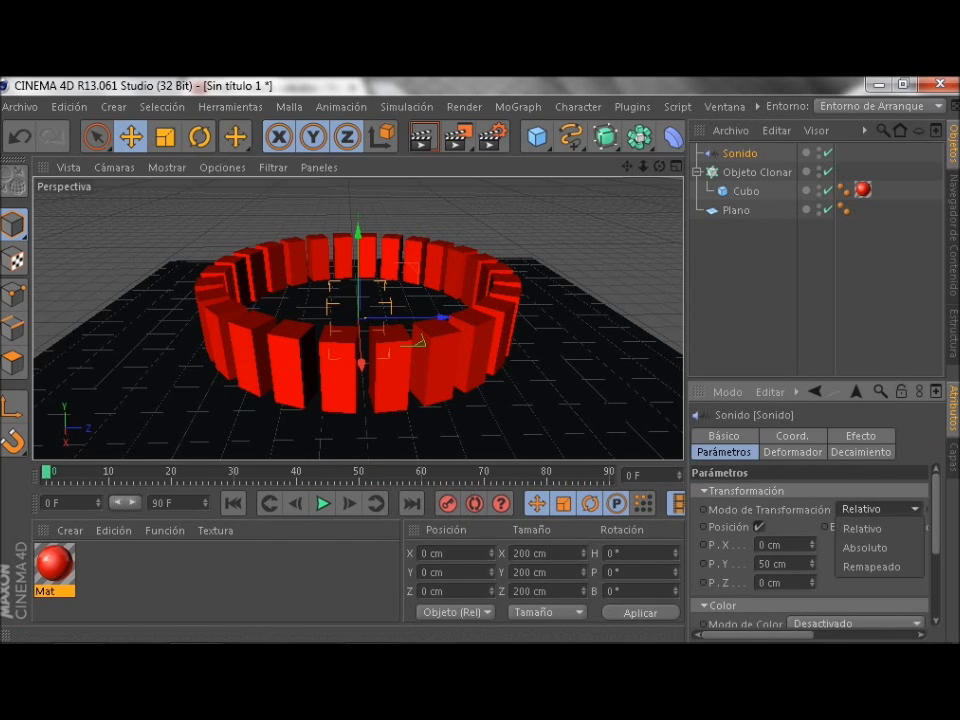
Keep Relativo mode, lower the Sound effector's Fuerza, and set Modo de Aplicado to Paso.
key(Escape)
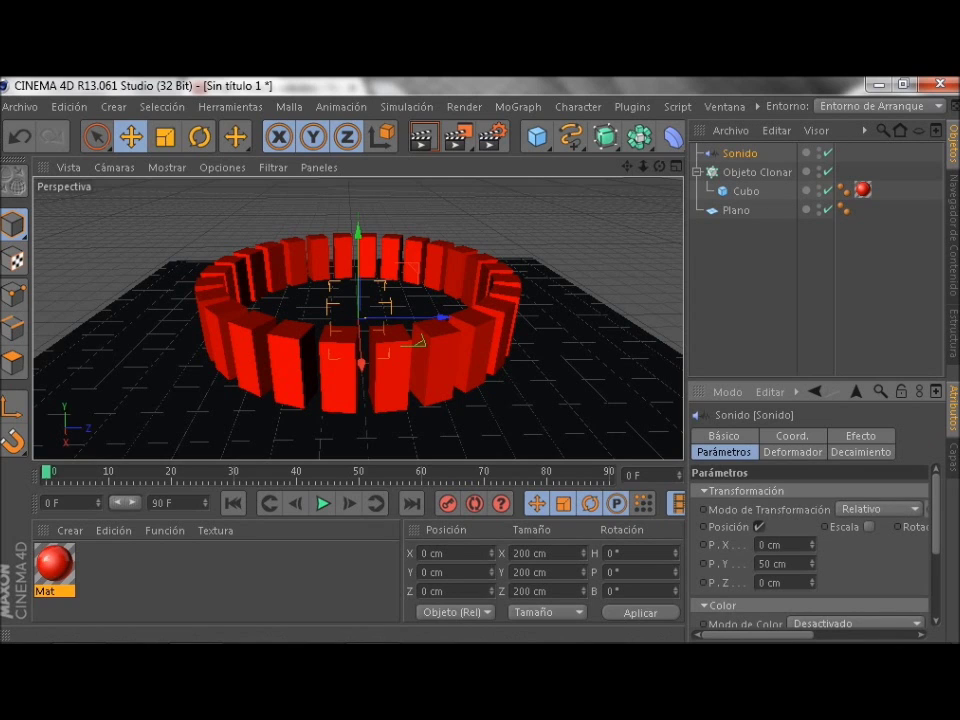
click(860, 435)
drag(808, 492, 808, 486)
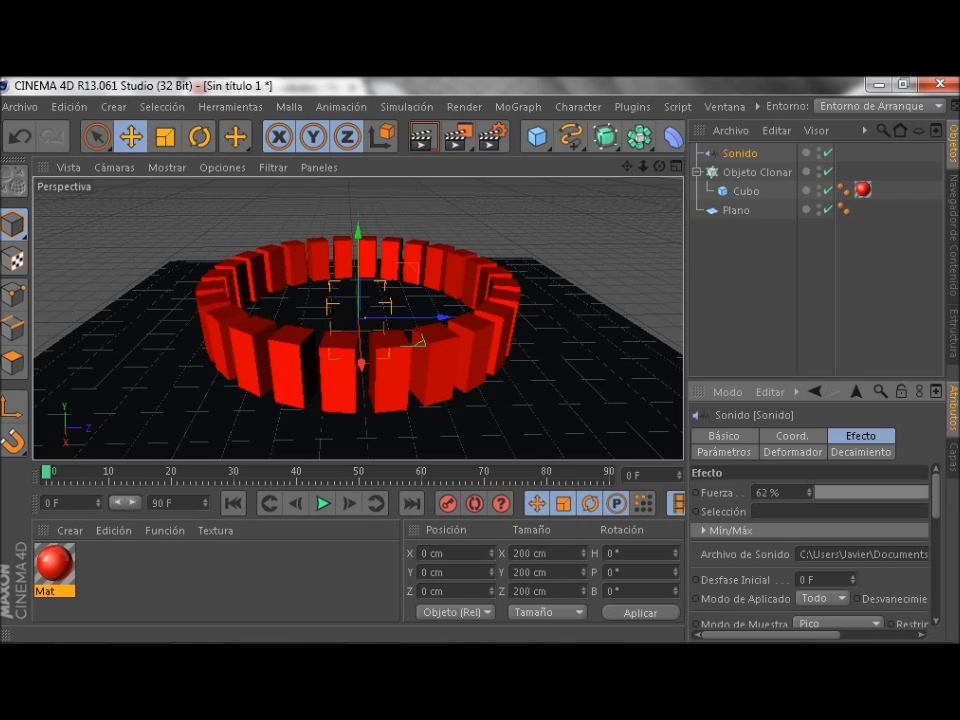
scroll(808, 490, down, 2)
scroll(808, 490, down, 2)
click(822, 498)
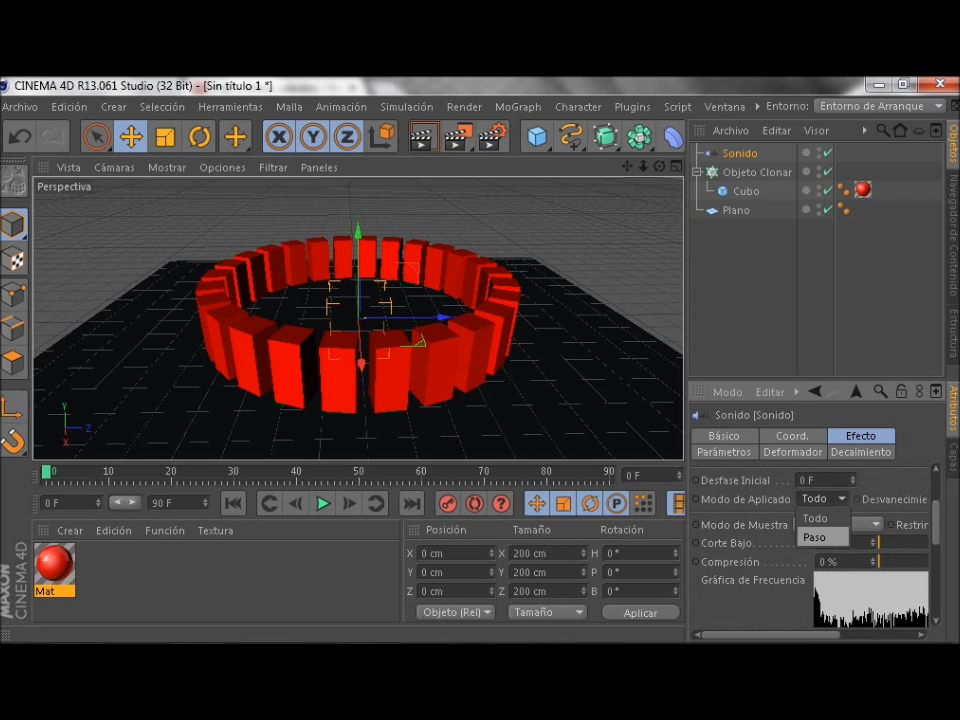
click(815, 537)
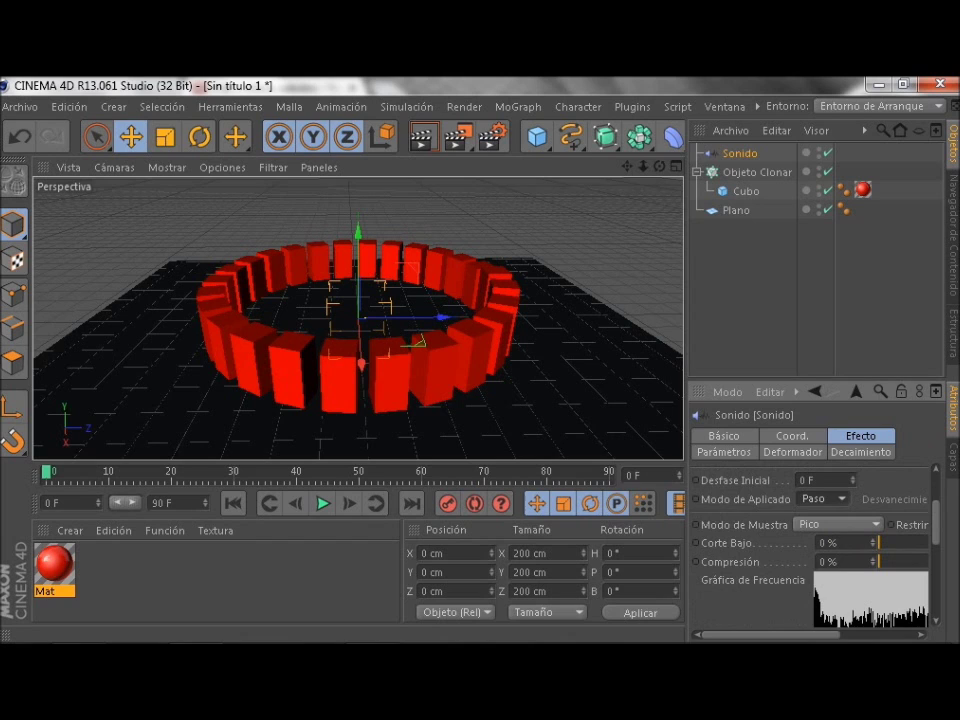
scroll(810, 560, right, 3)
scroll(810, 560, up, 2)
scroll(810, 560, up, 1)
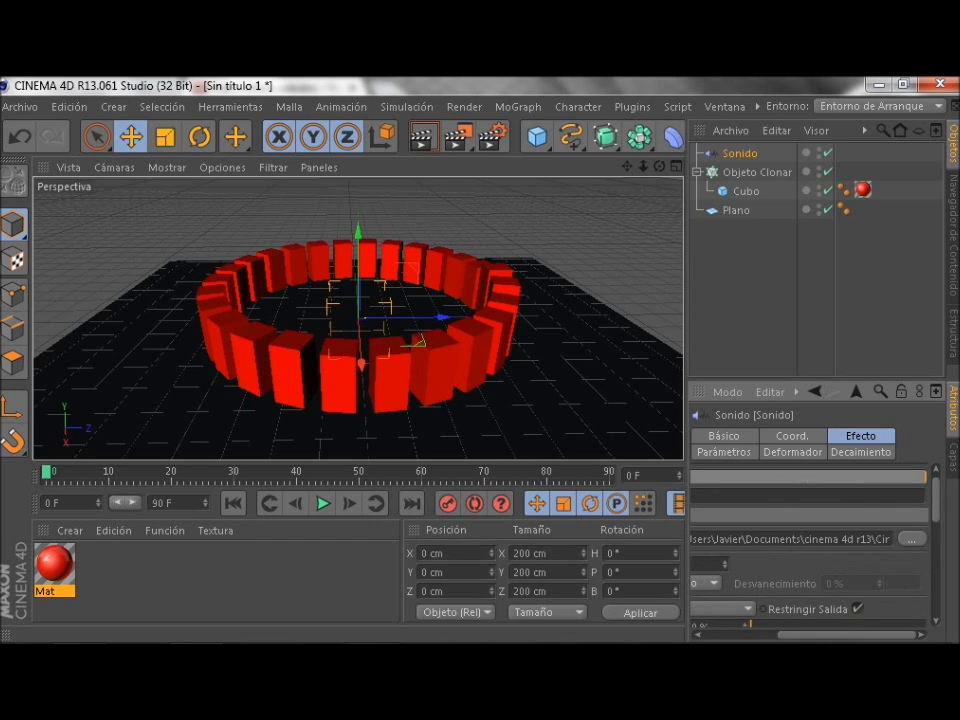
Preview the animation, rewind to frame 0, and show the Parámetros tab.
click(322, 503)
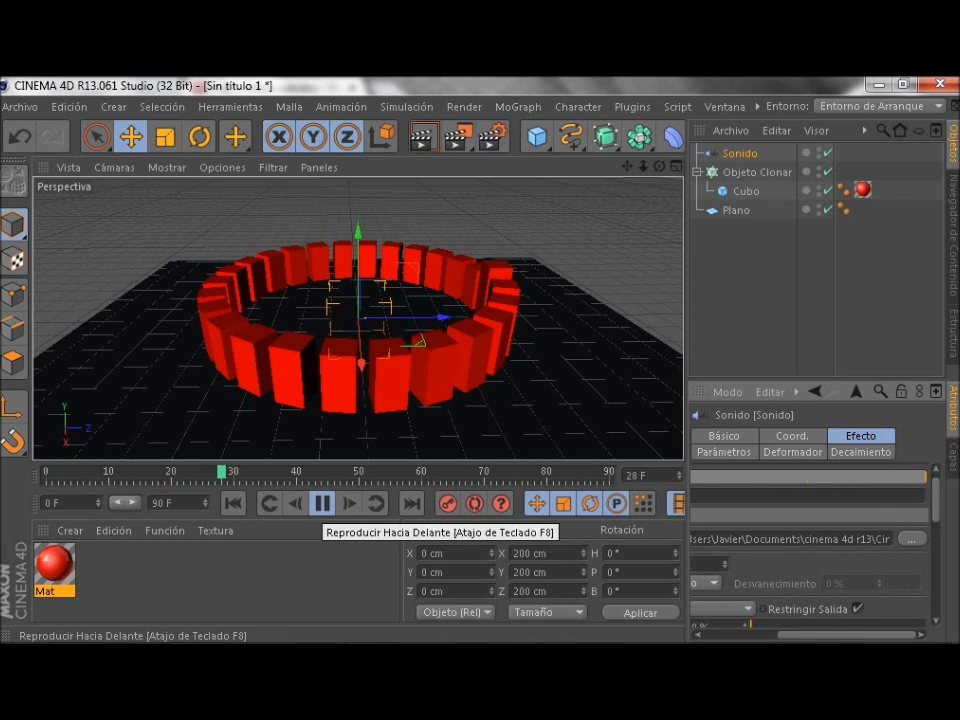
click(322, 503)
click(233, 503)
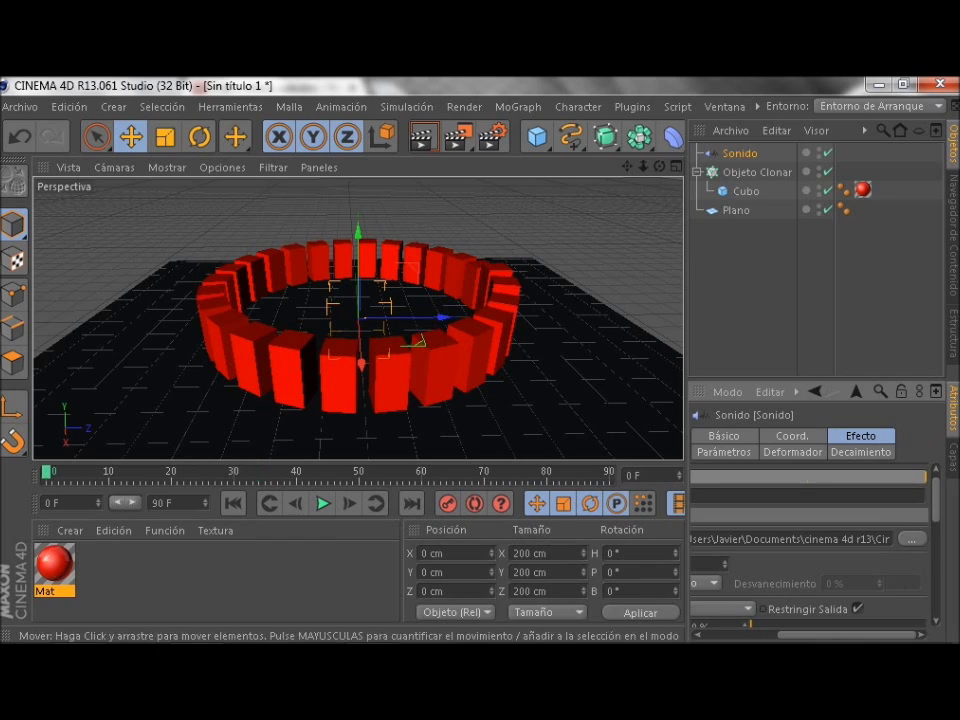
click(723, 452)
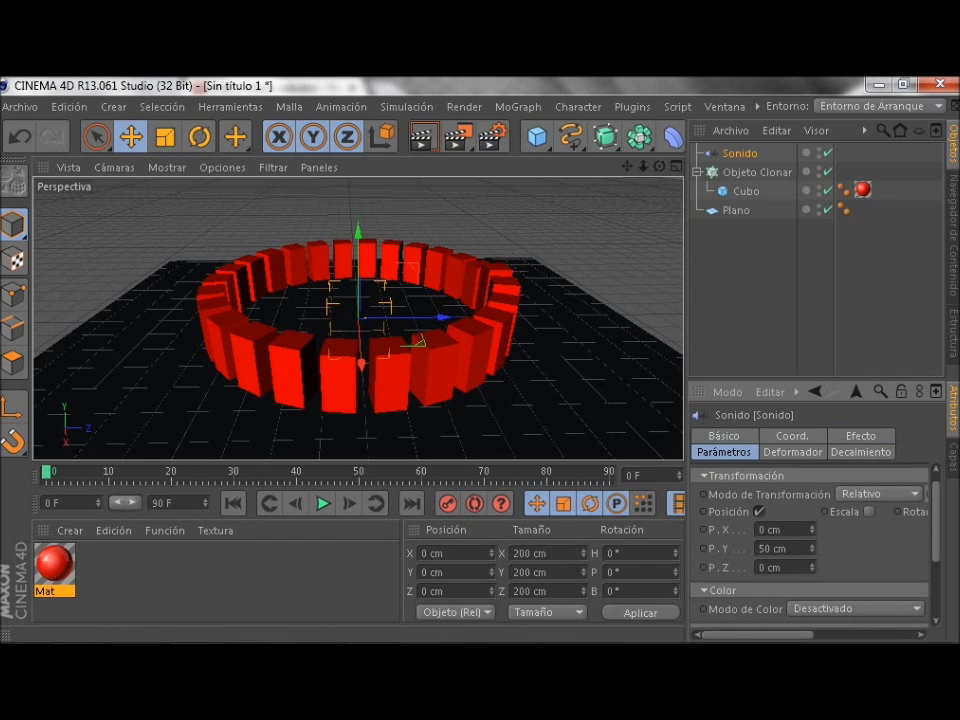
Raise the effector's P.Y offset to 350 cm, then test-render frame 42 and cancel it.
click(869, 511)
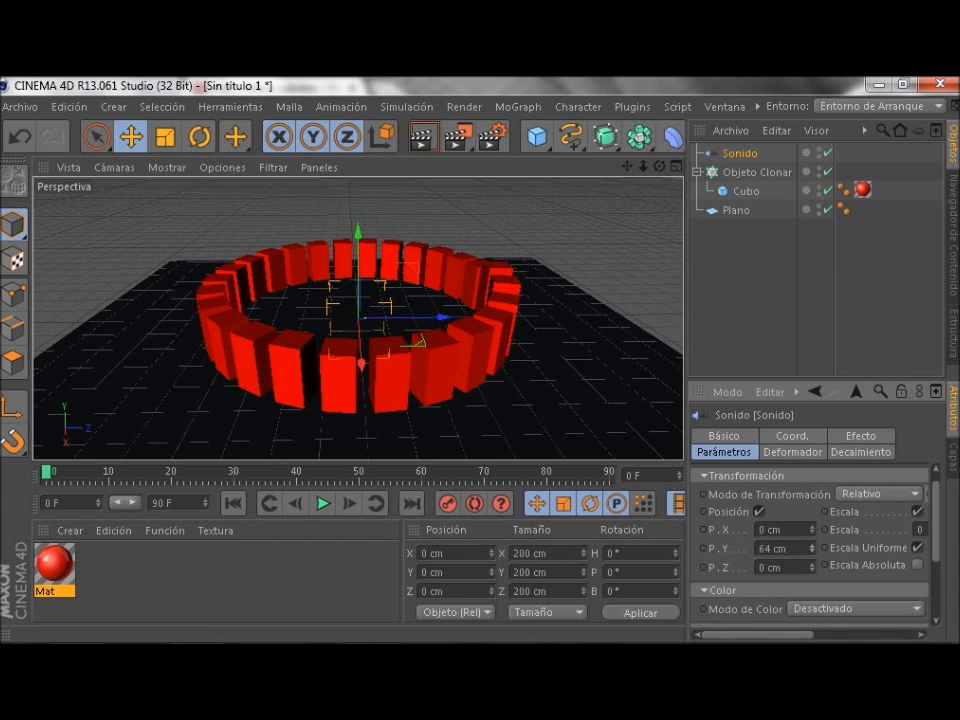
drag(369, 197, 367, 152)
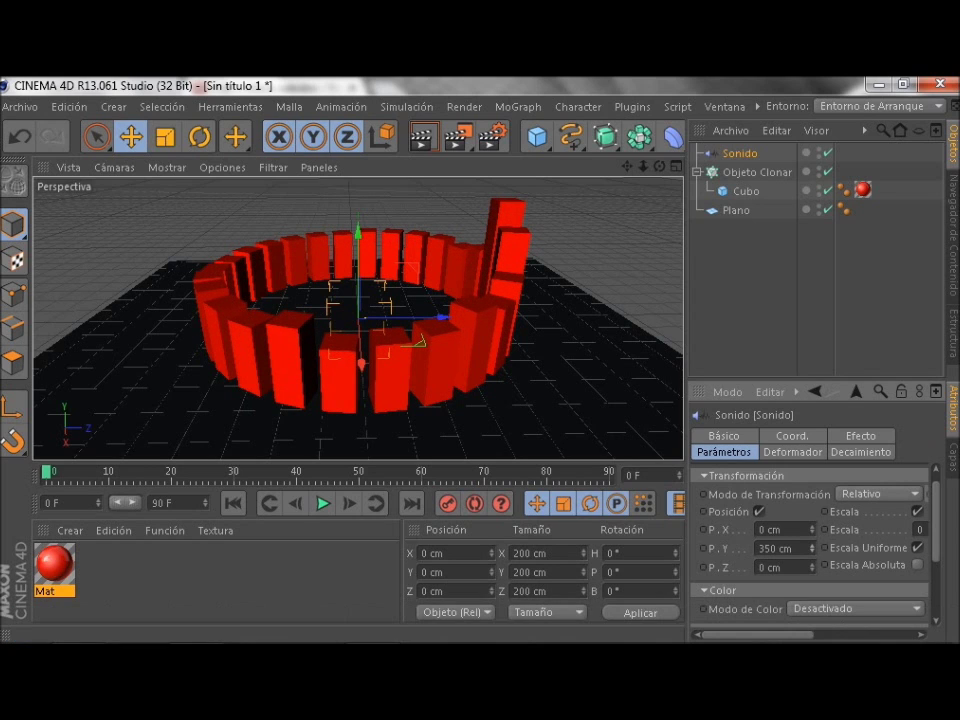
click(322, 503)
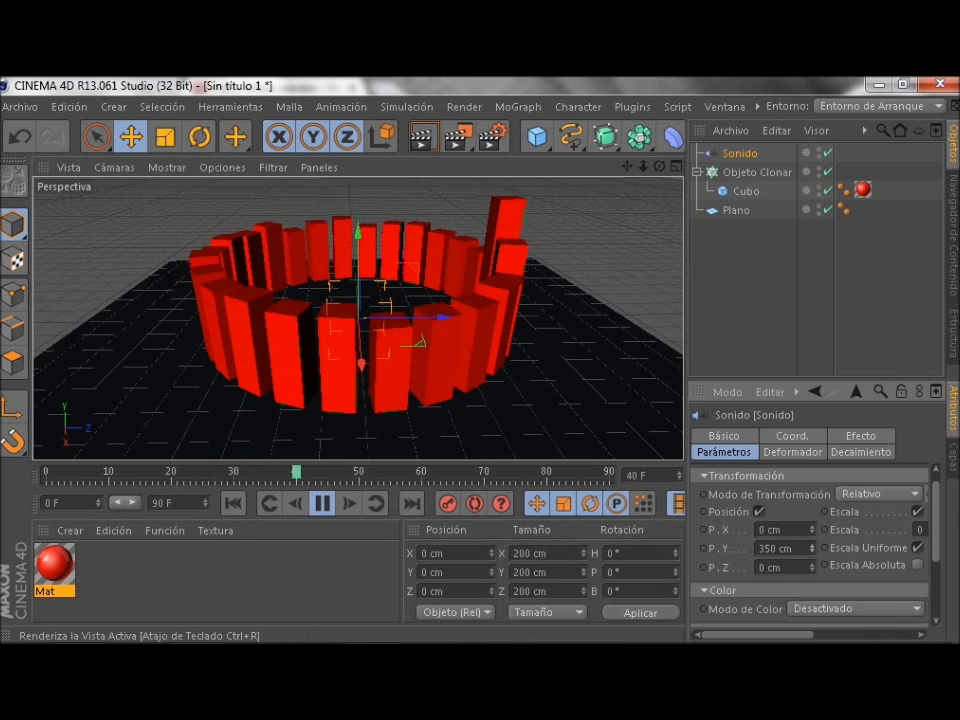
click(424, 138)
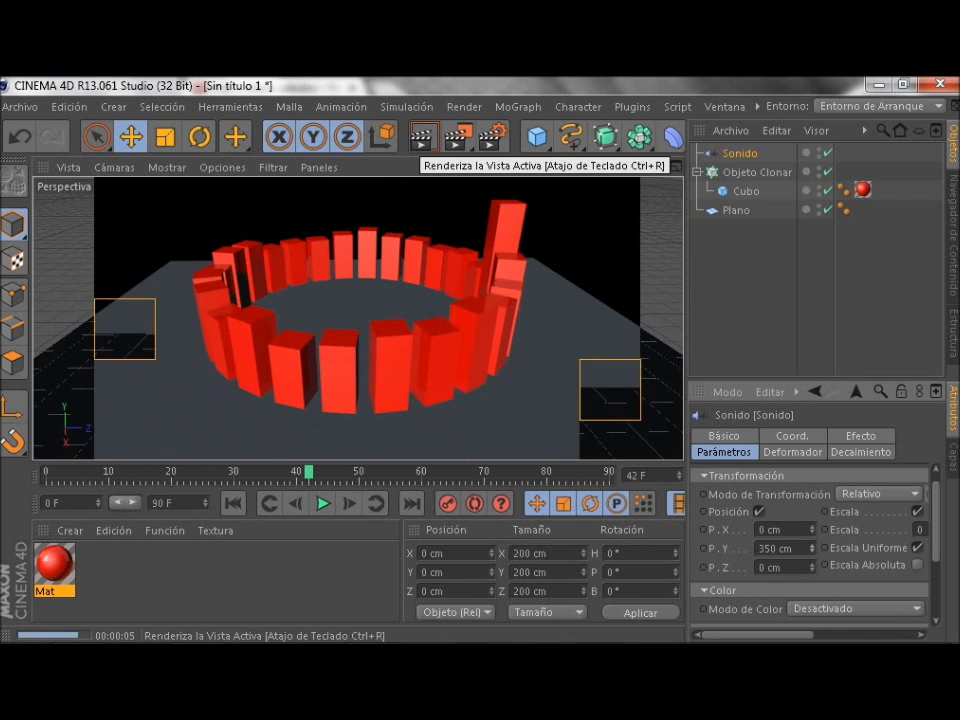
key(ctrl+shift+a)
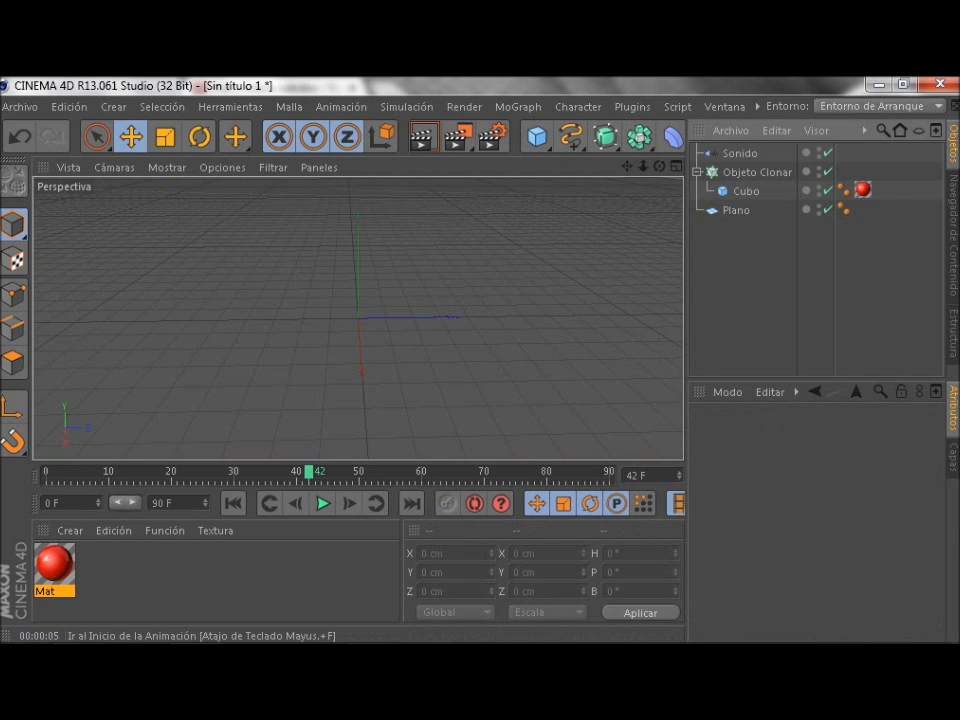
Rewind to frame 0 and add Iluminación Global with Bajo stochastic samples and record density.
click(233, 503)
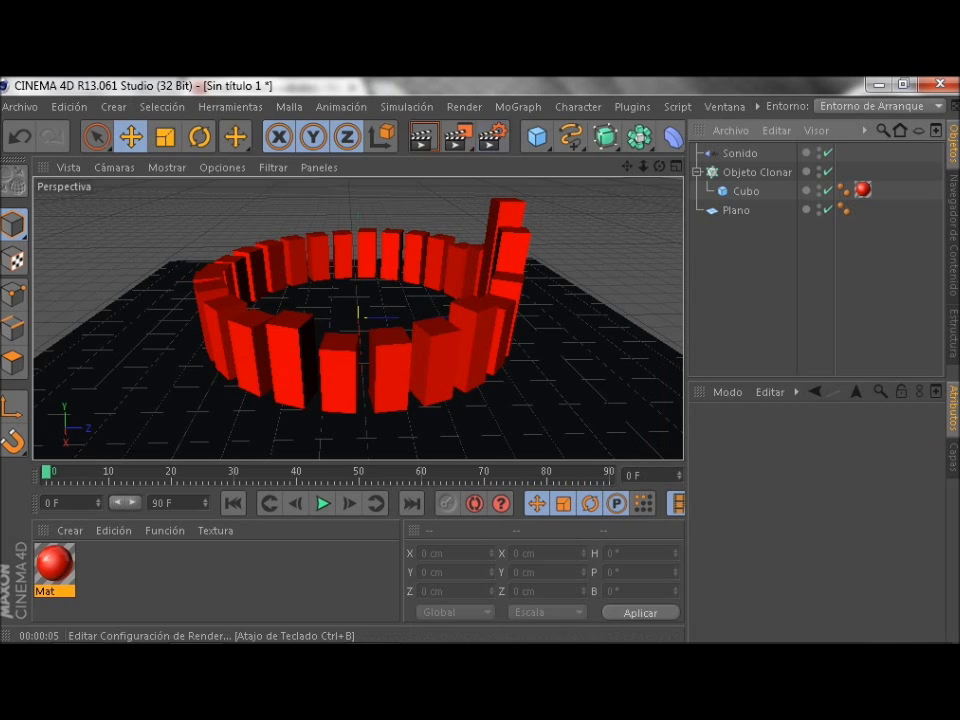
click(491, 136)
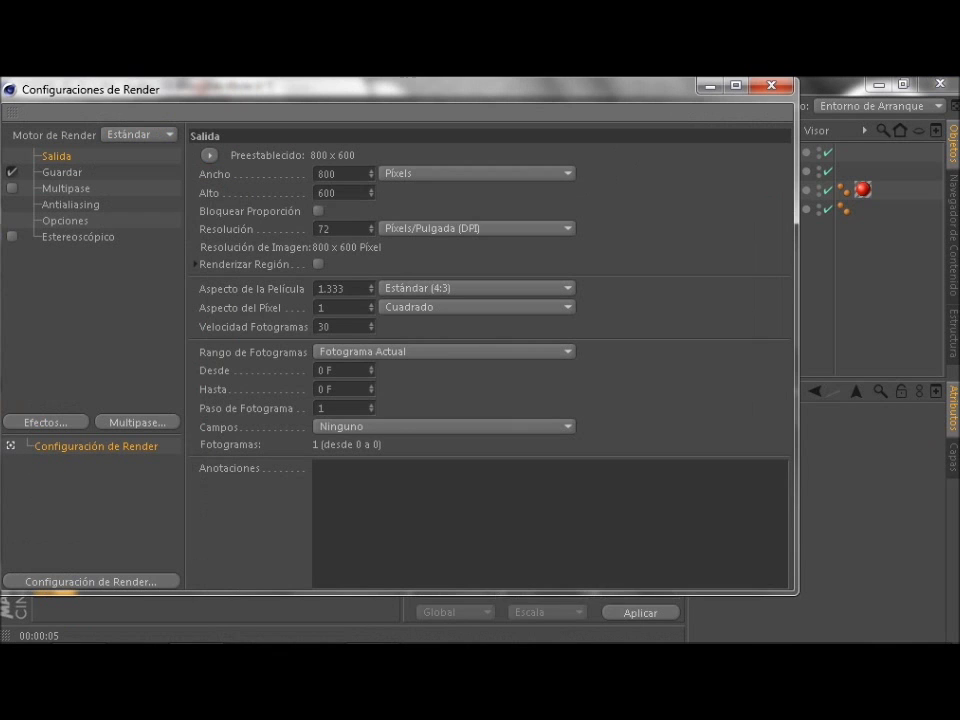
click(45, 422)
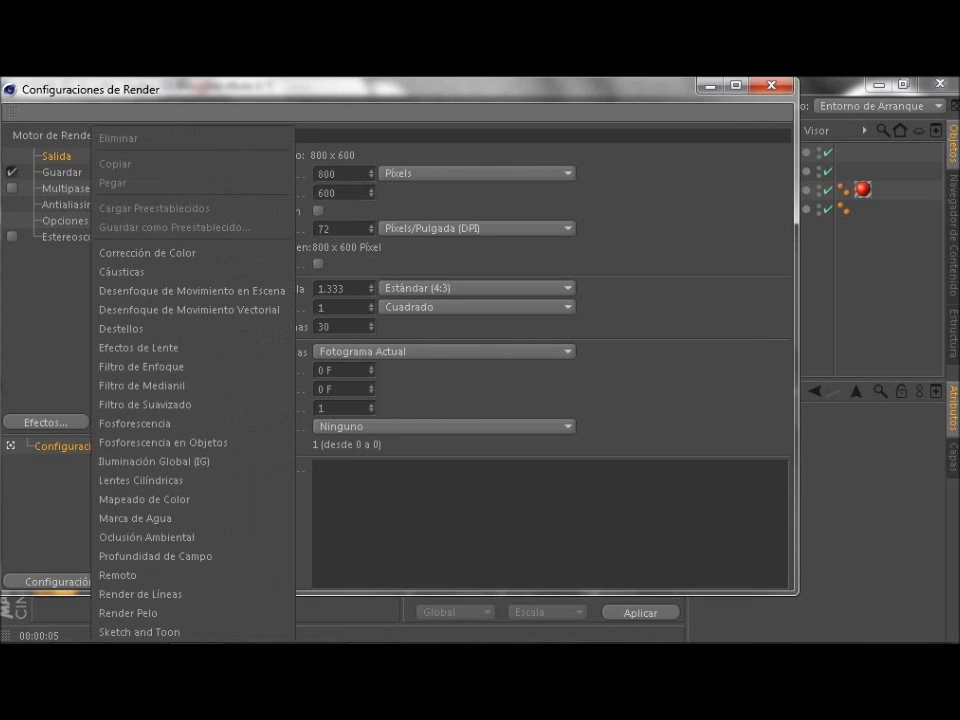
click(155, 461)
click(97, 253)
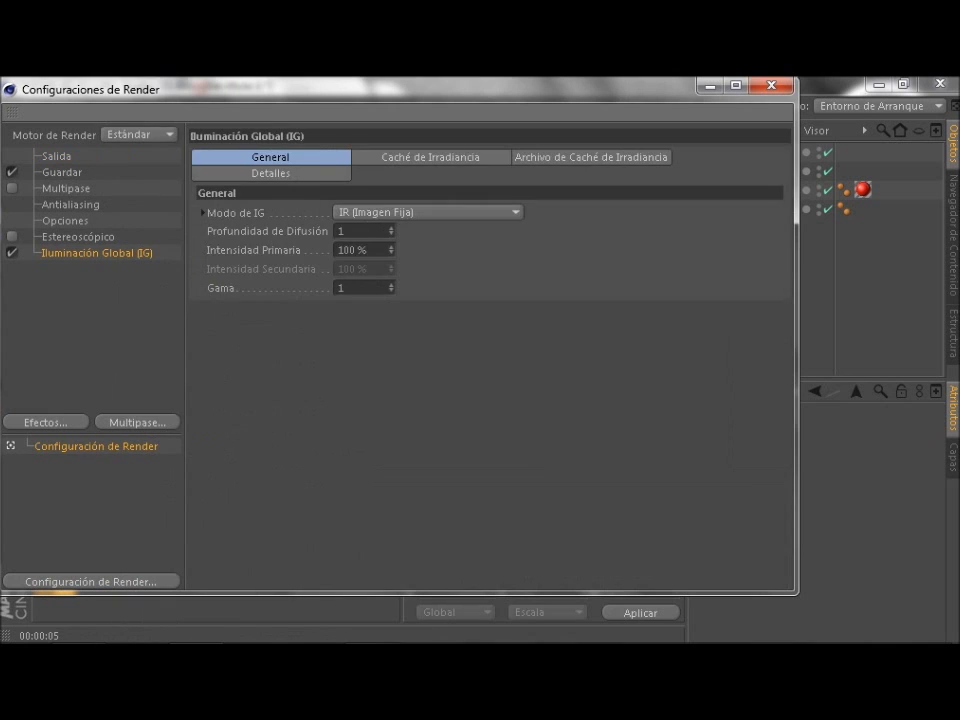
click(430, 157)
click(485, 212)
click(400, 269)
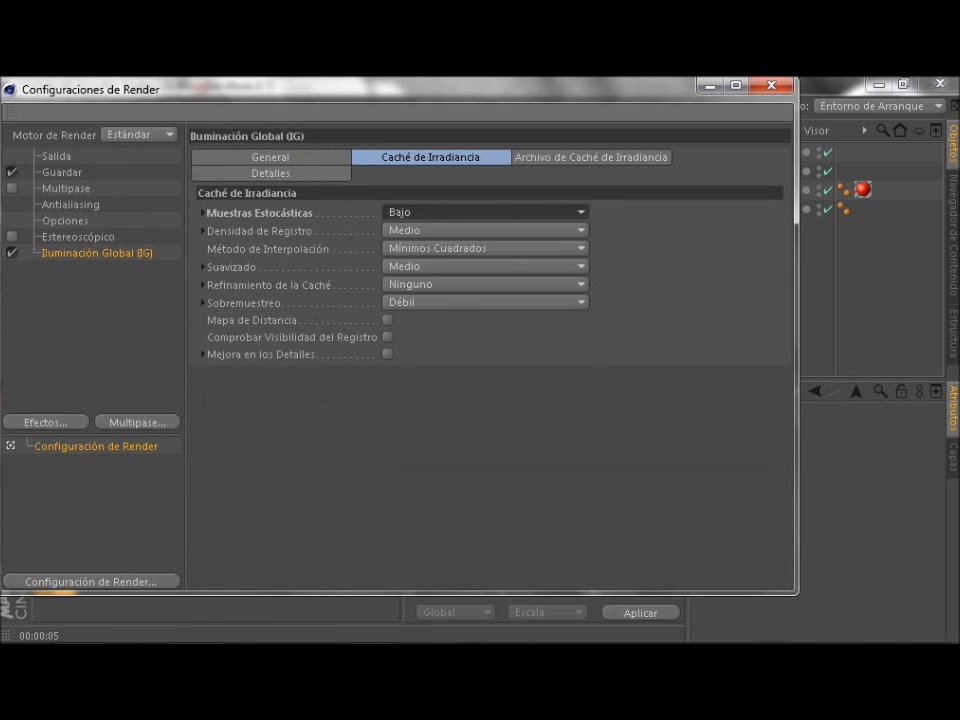
click(485, 230)
click(400, 285)
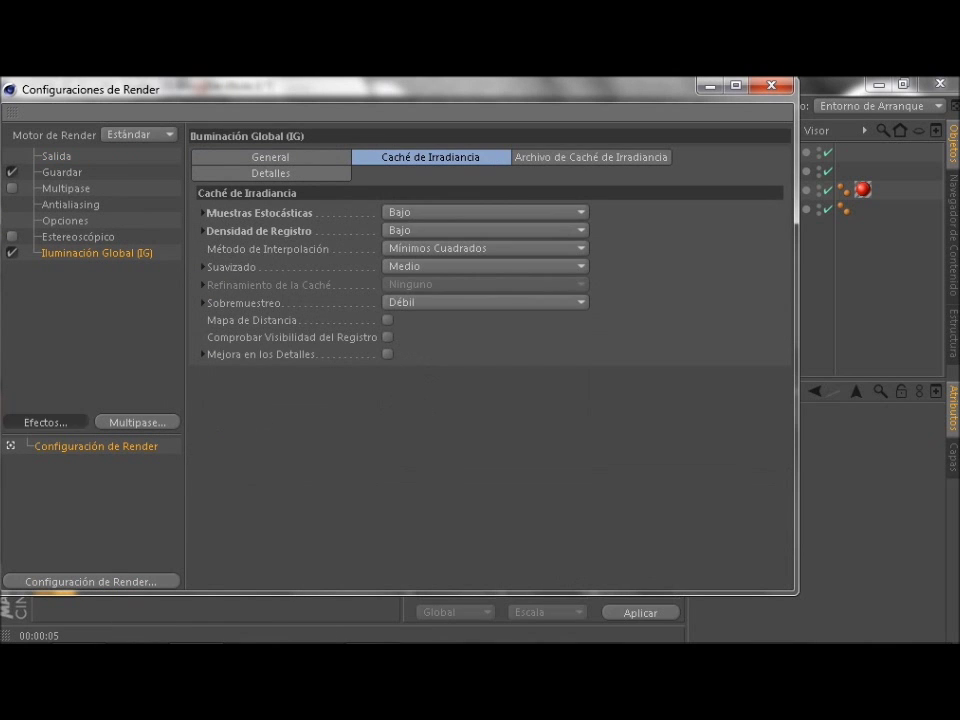
Add Oclusión Ambiental to the render settings and close them.
click(46, 422)
click(147, 537)
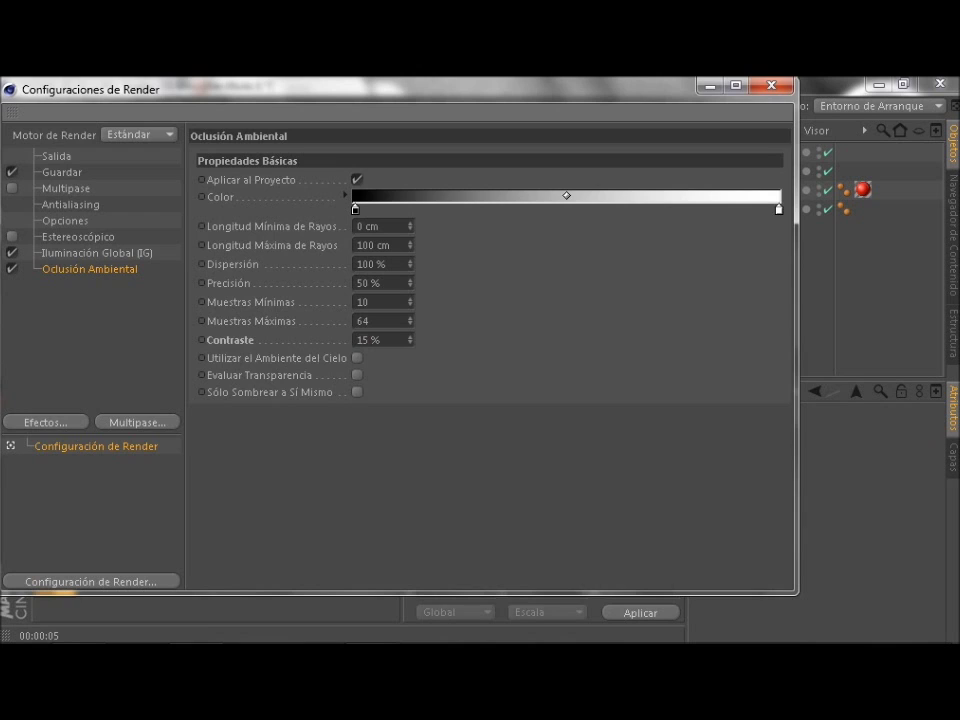
click(771, 85)
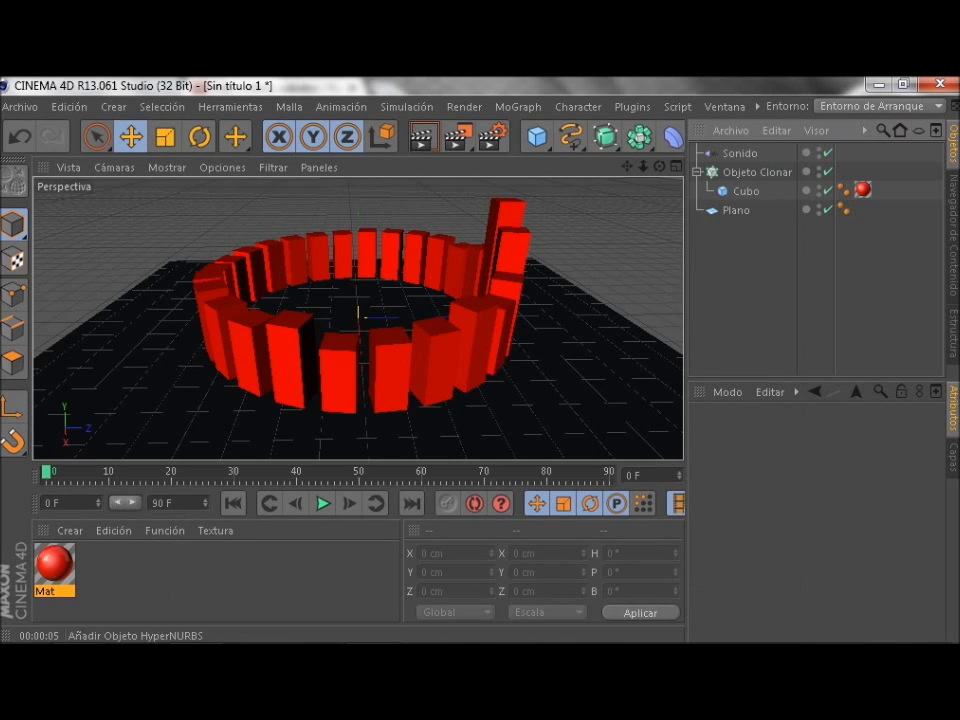
Add a light parented under a Matriz object raised about 493 cm above the ring.
click(658, 137)
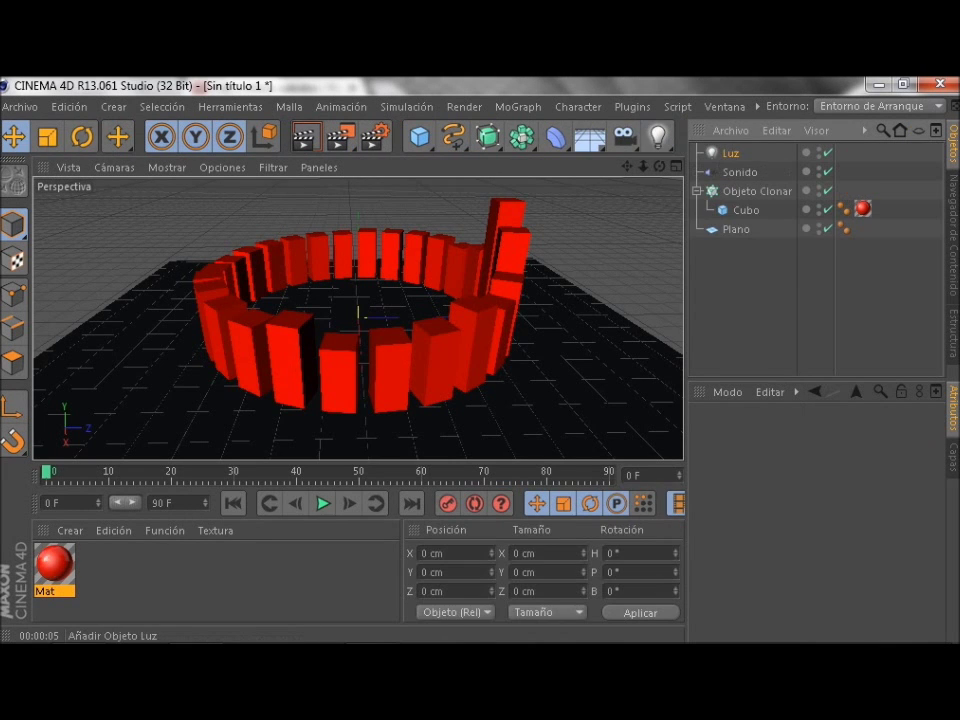
click(12, 180)
click(81, 161)
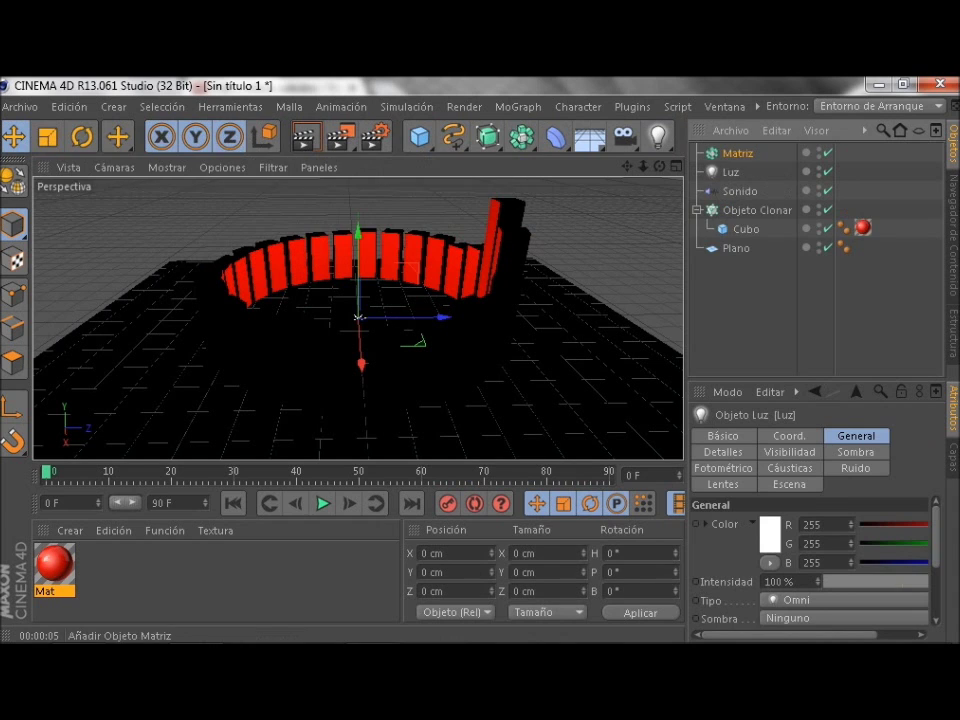
drag(731, 172, 738, 153)
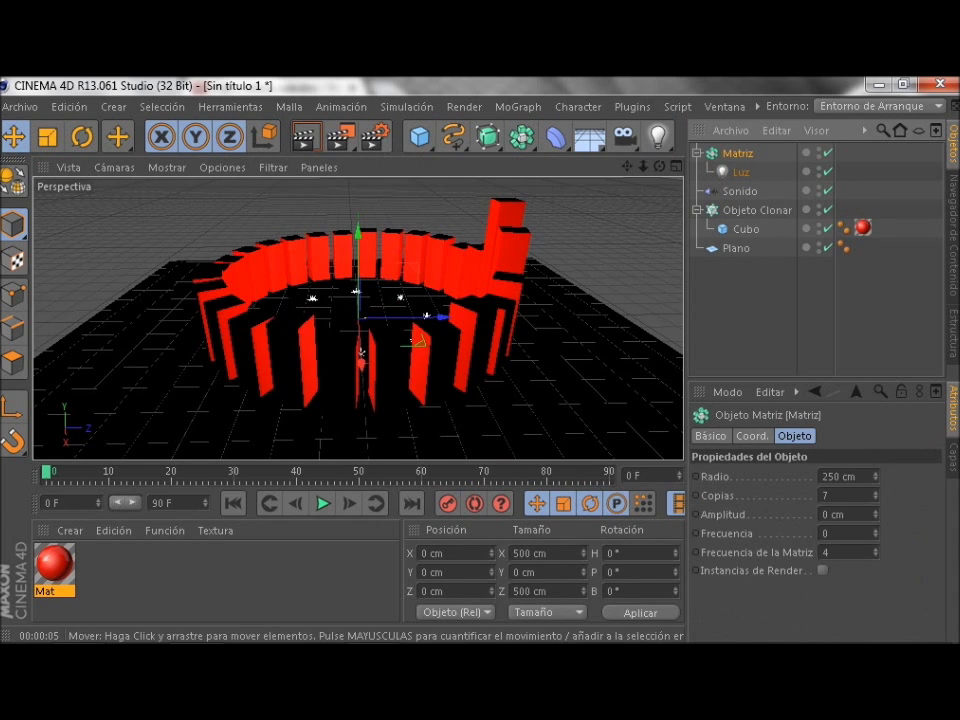
drag(360, 345, 362, 235)
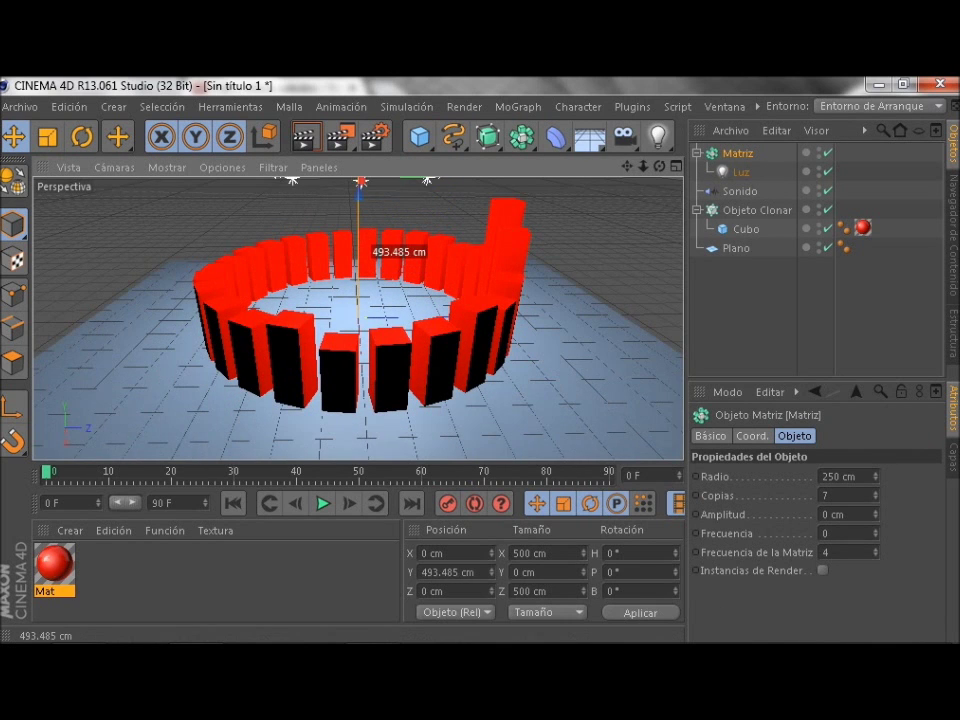
Set the light's shadow type to Mapa de Sombras (Suave).
click(741, 172)
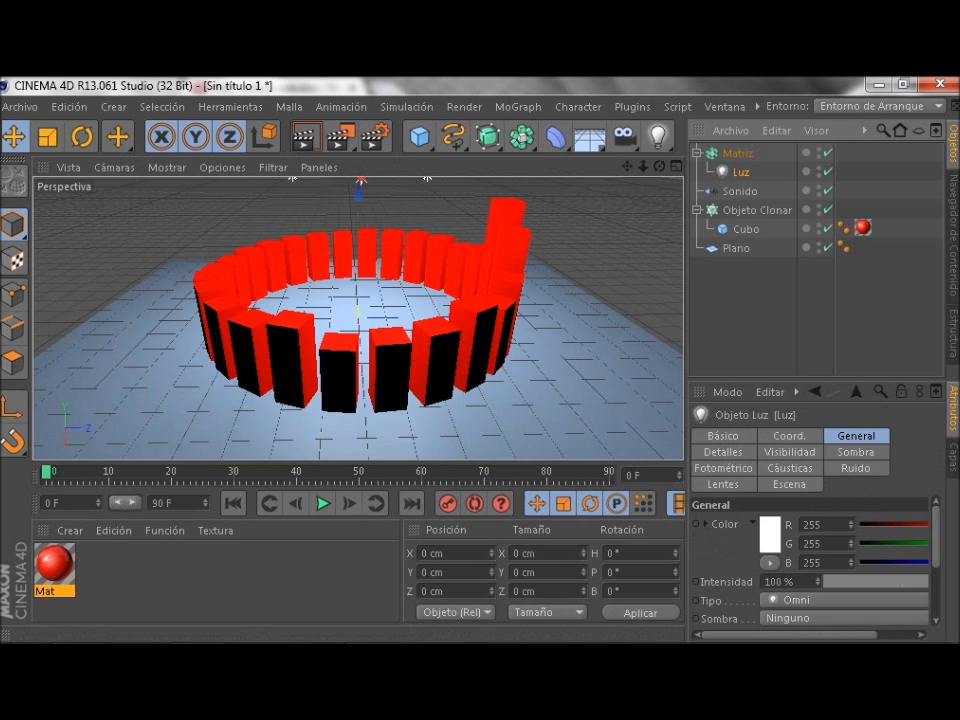
click(855, 452)
click(840, 523)
click(801, 563)
click(300, 192)
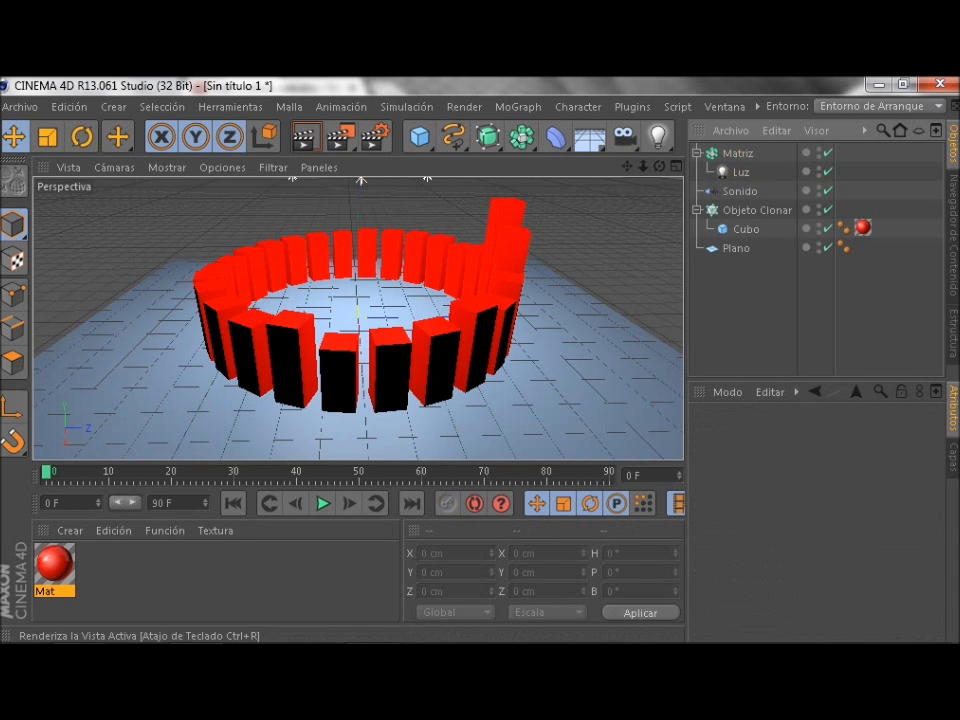
Play the animation, test-render the cube ring at frame 35, cancel it, and reopen render settings.
click(323, 503)
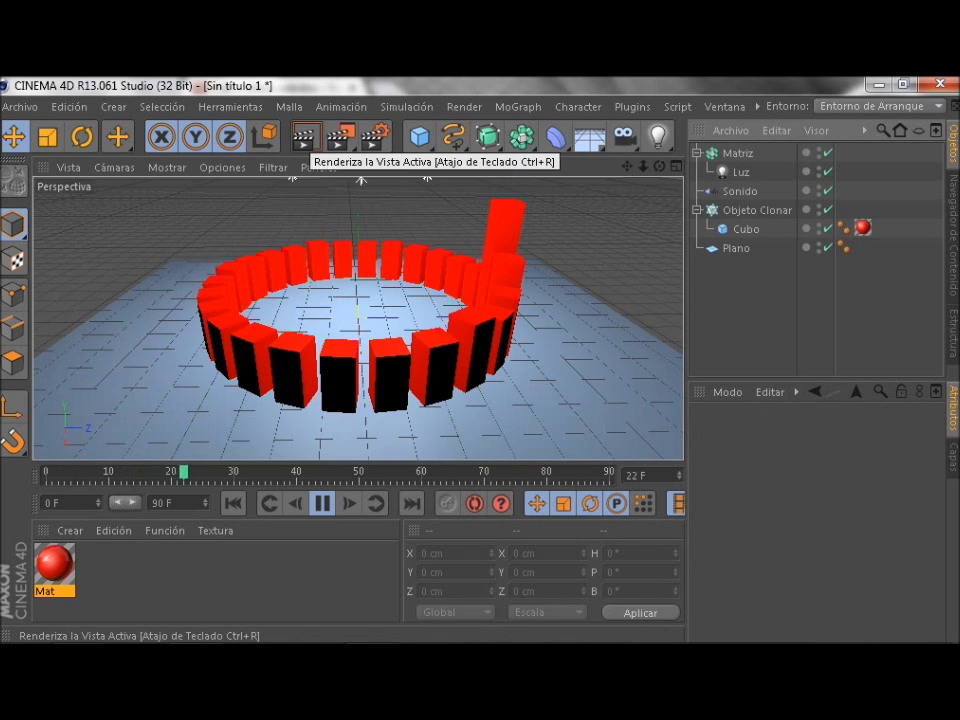
click(305, 137)
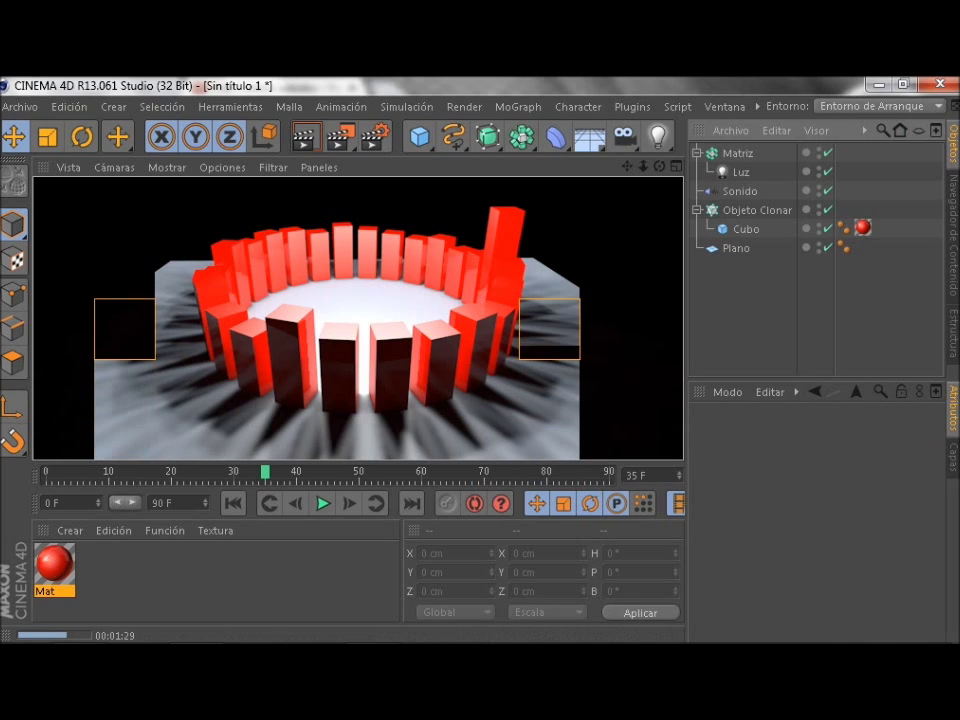
key(Escape)
click(374, 136)
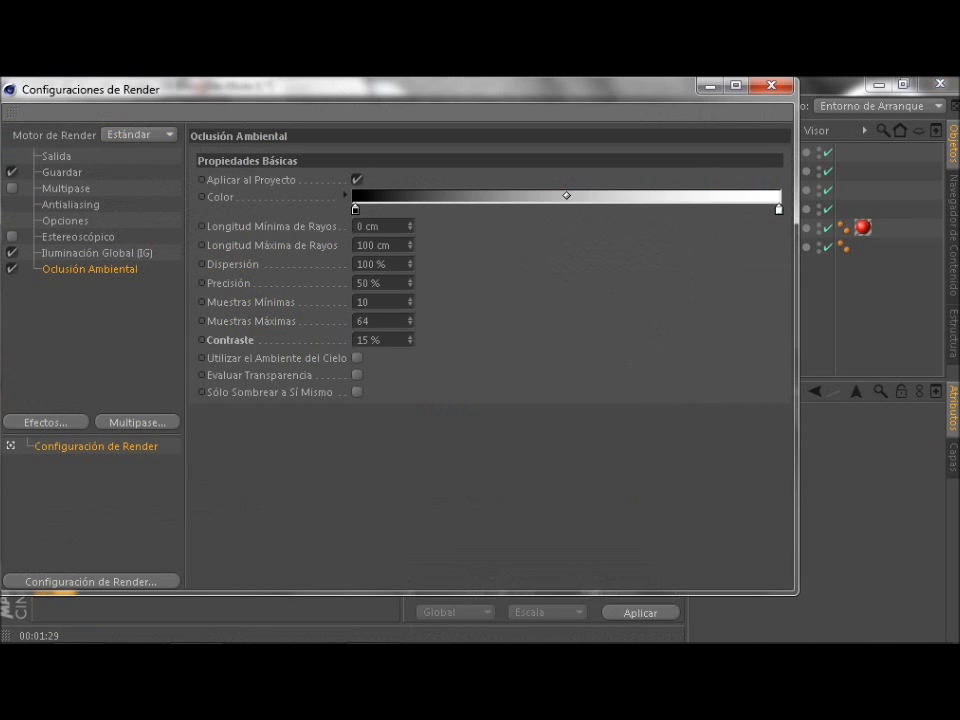
Set the output to the PAL D1/DV preset with all frames as the render range.
click(56, 156)
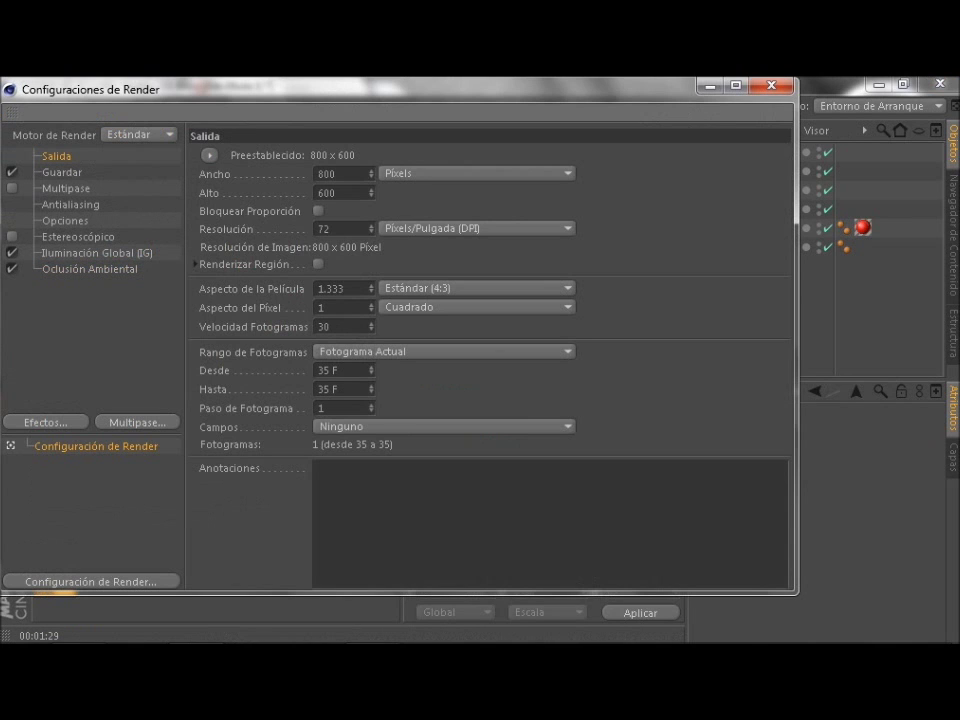
click(209, 155)
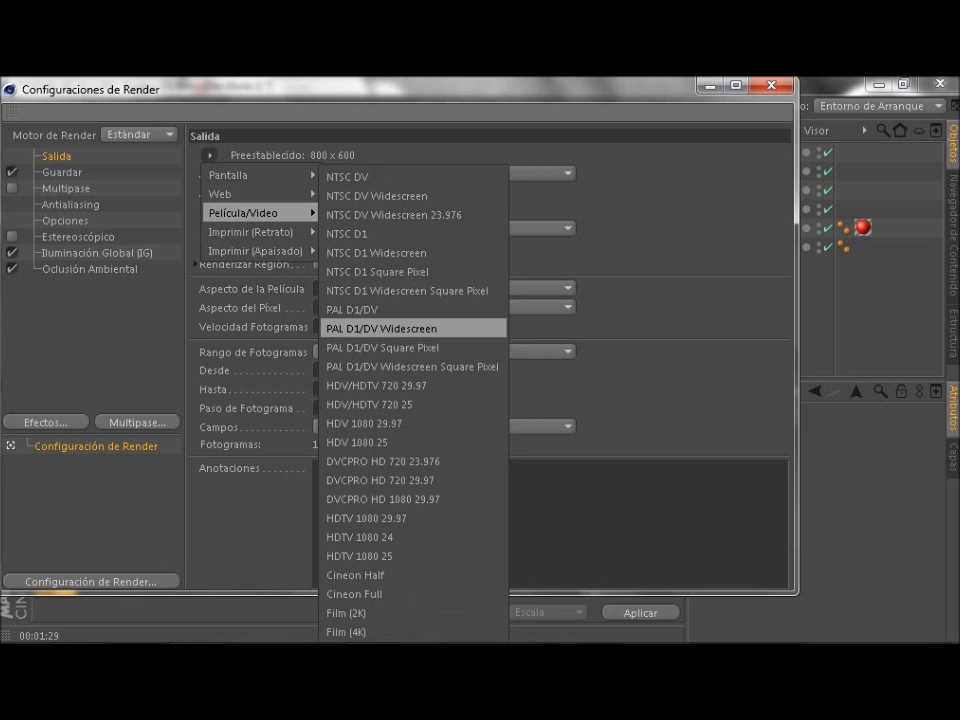
click(360, 309)
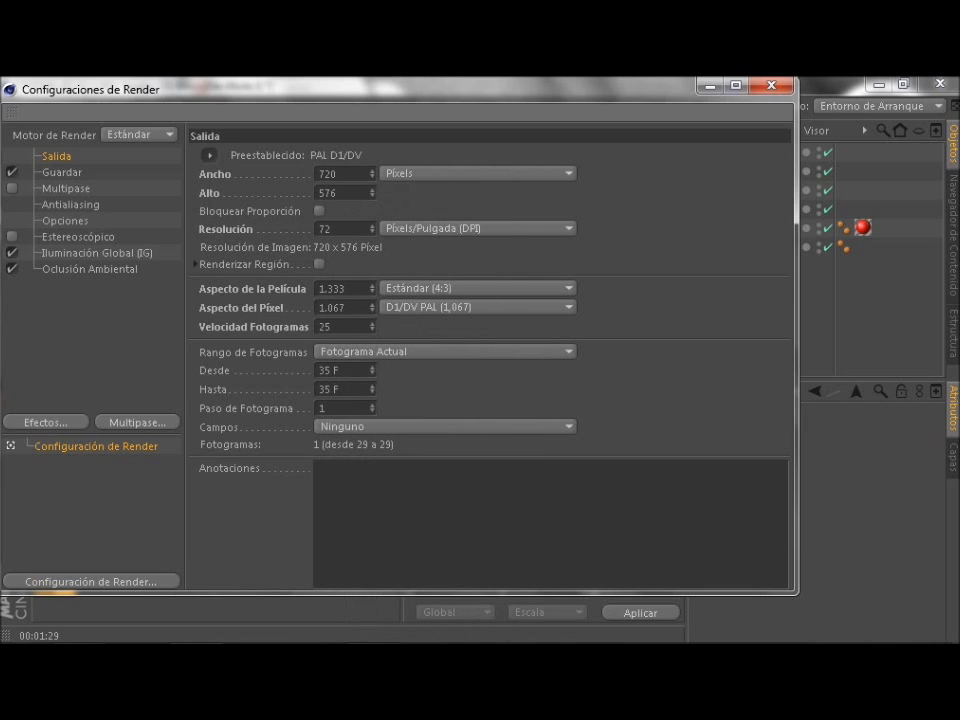
click(445, 351)
click(375, 407)
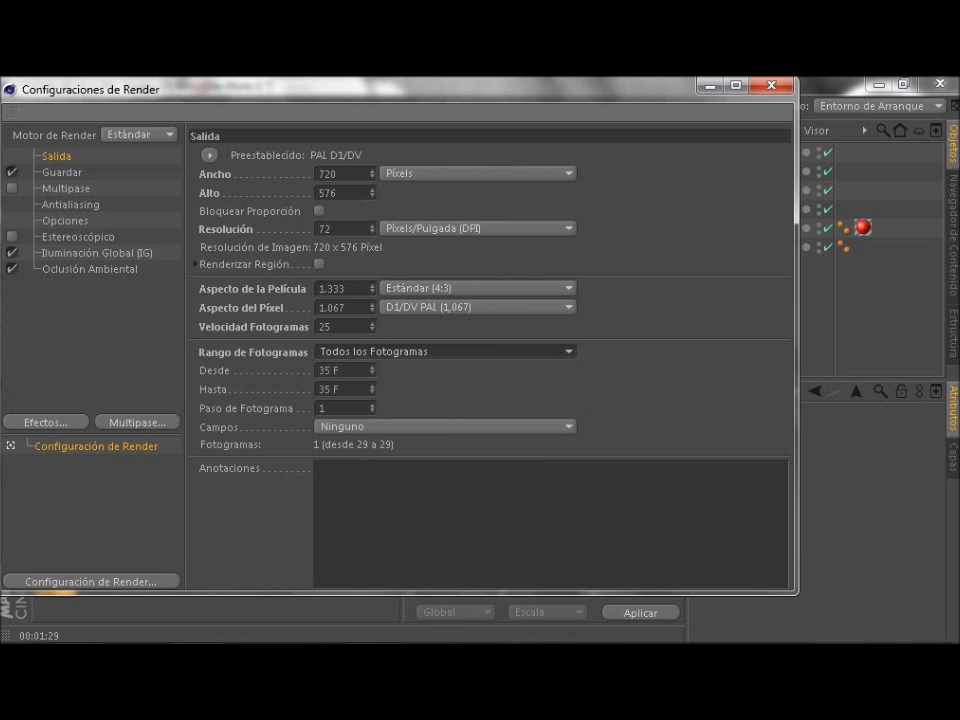
Save the render as an AVI movie named 'ecualizador' on the Desktop and start the full render.
click(62, 172)
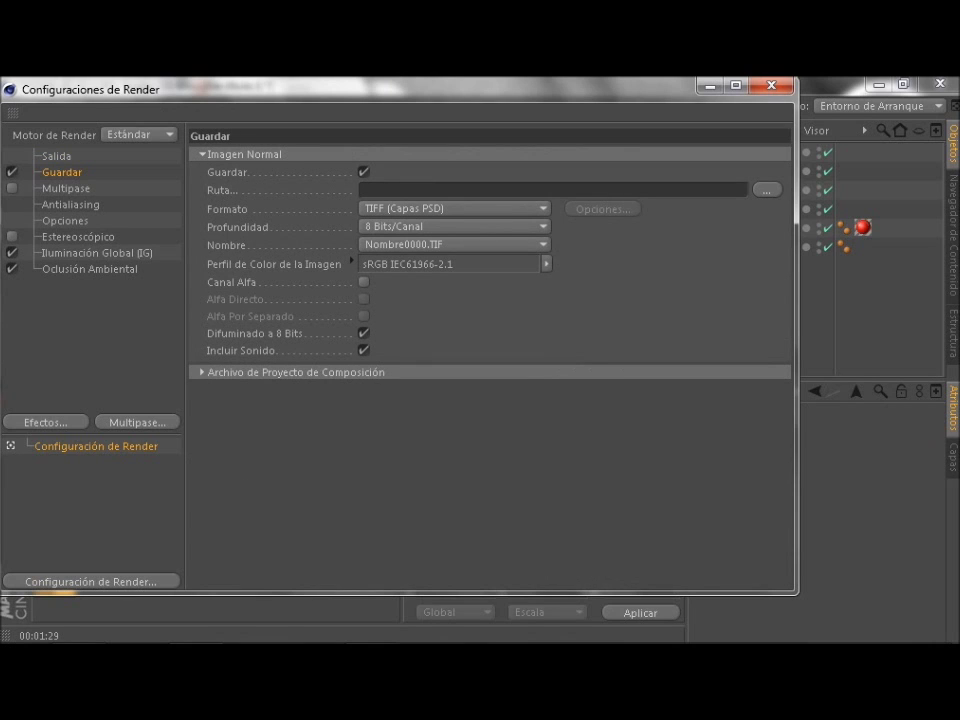
click(766, 189)
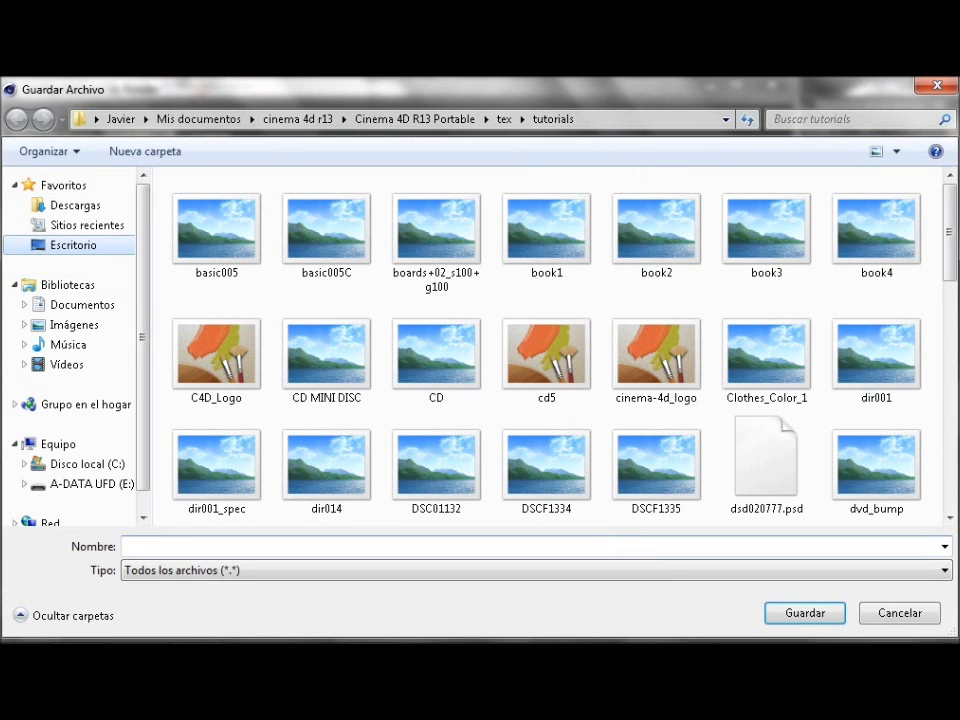
text(ecualizador)
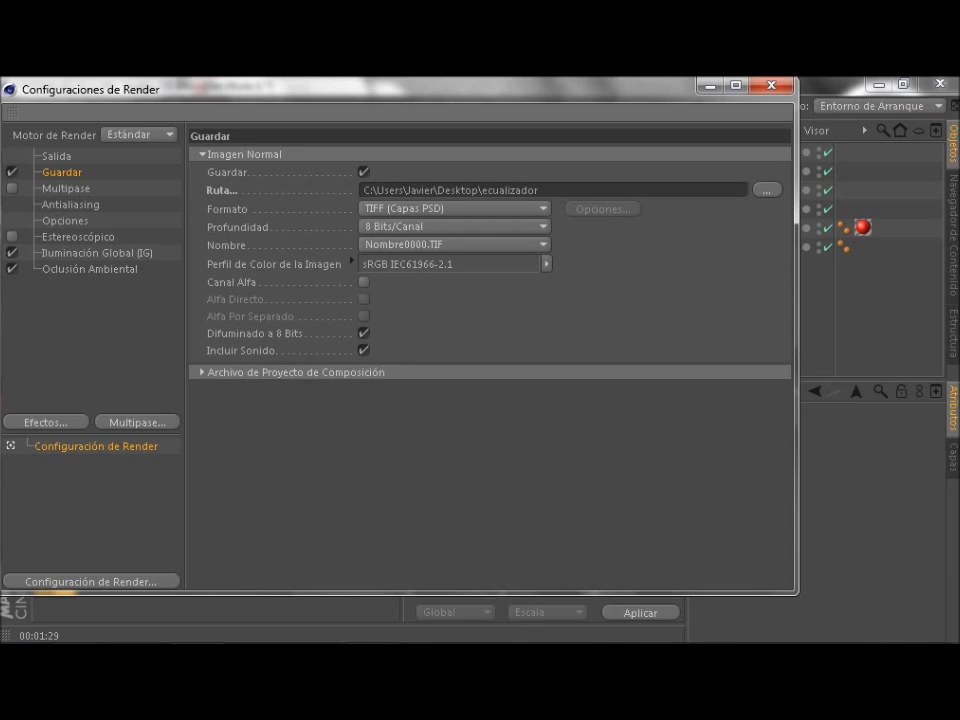
click(455, 208)
click(394, 538)
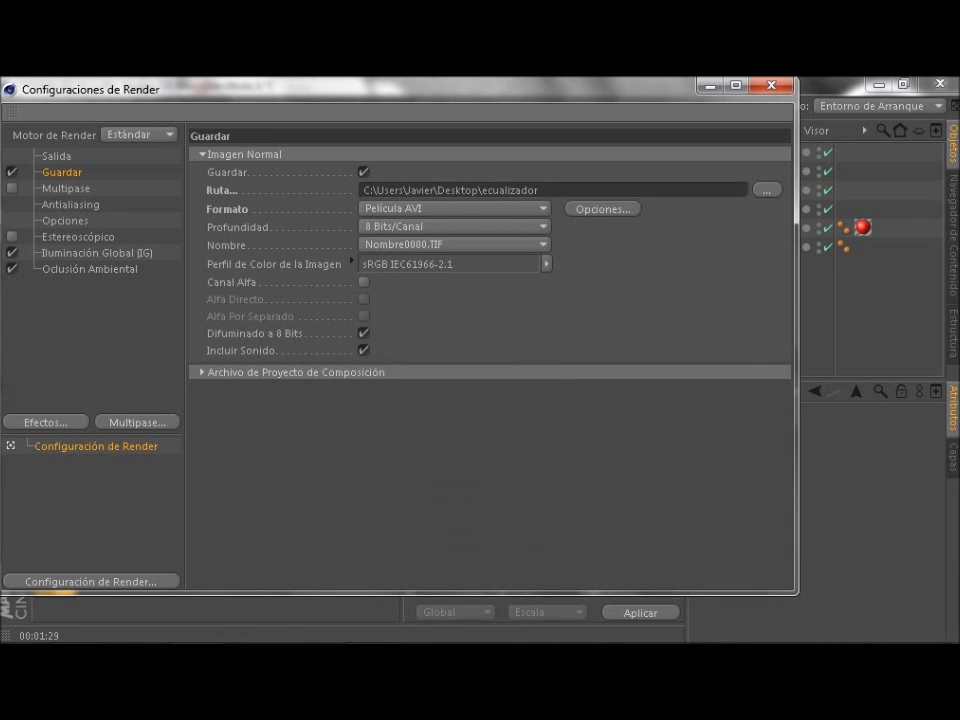
click(771, 85)
key(shift+r)
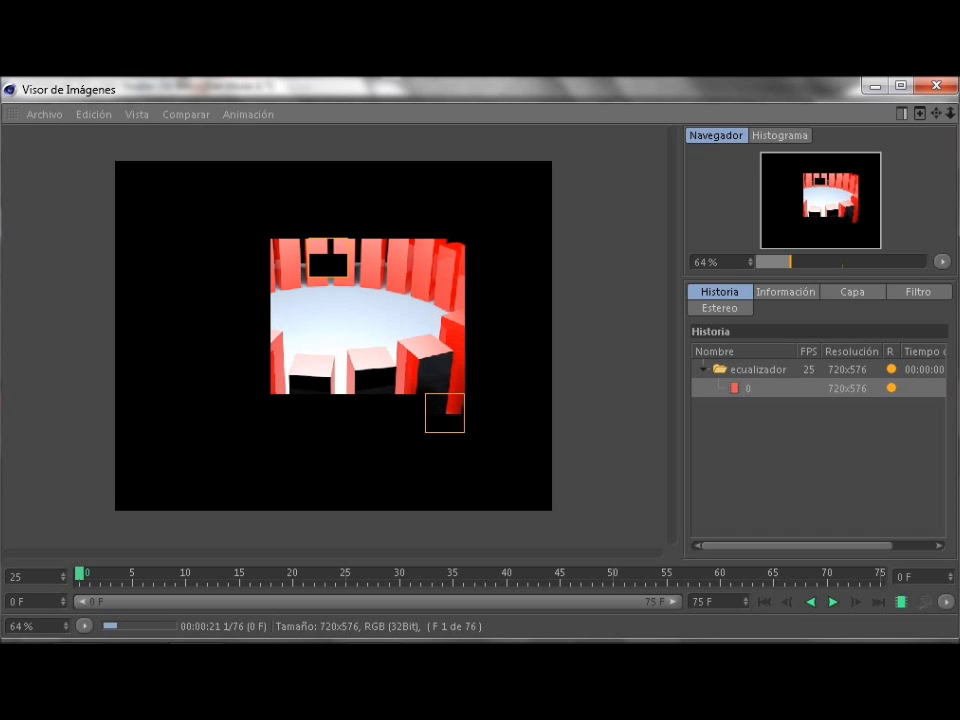
While the 76-frame 720x576 ecualizador render runs, switch to aTube Catcher.
click(369, 686)
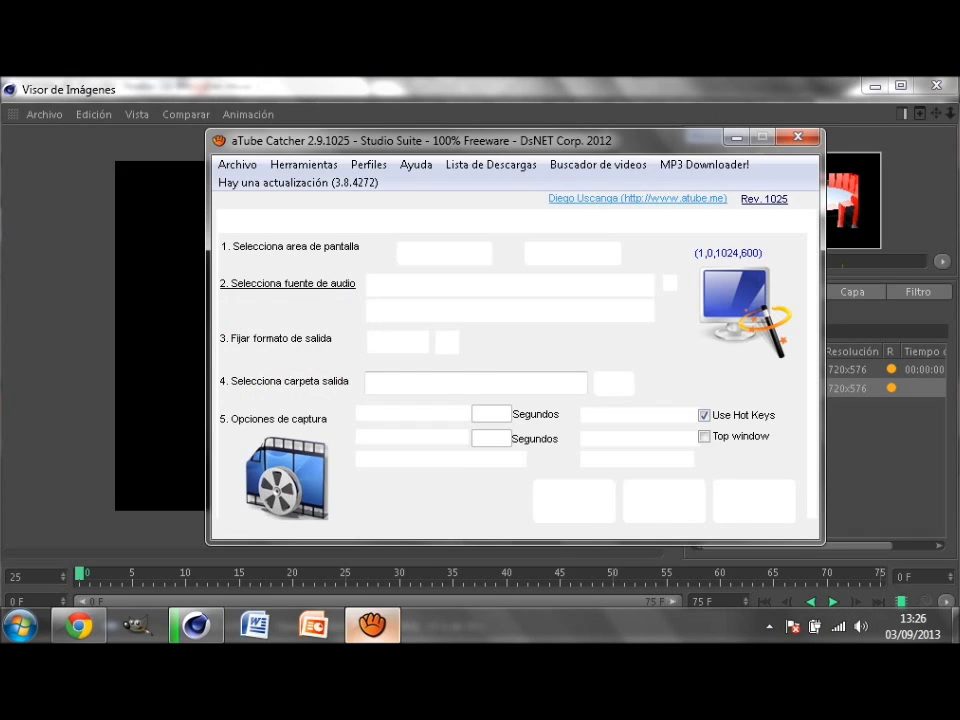